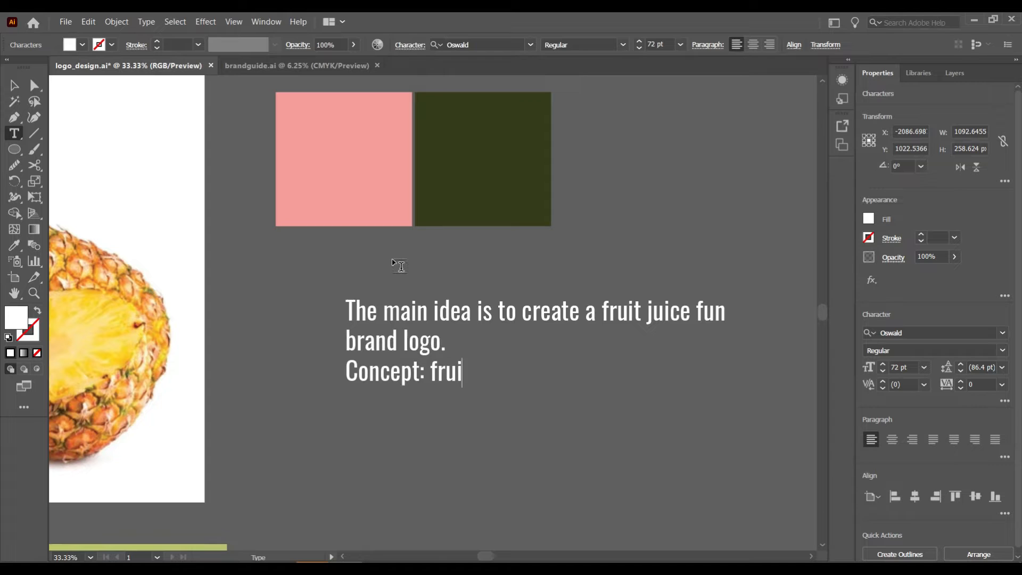
- Type the pokemon-like juice concept, real-fruit colours, pineapple-pokemon logo and fun fruity overall-feel lines
type("juice like pokemon")
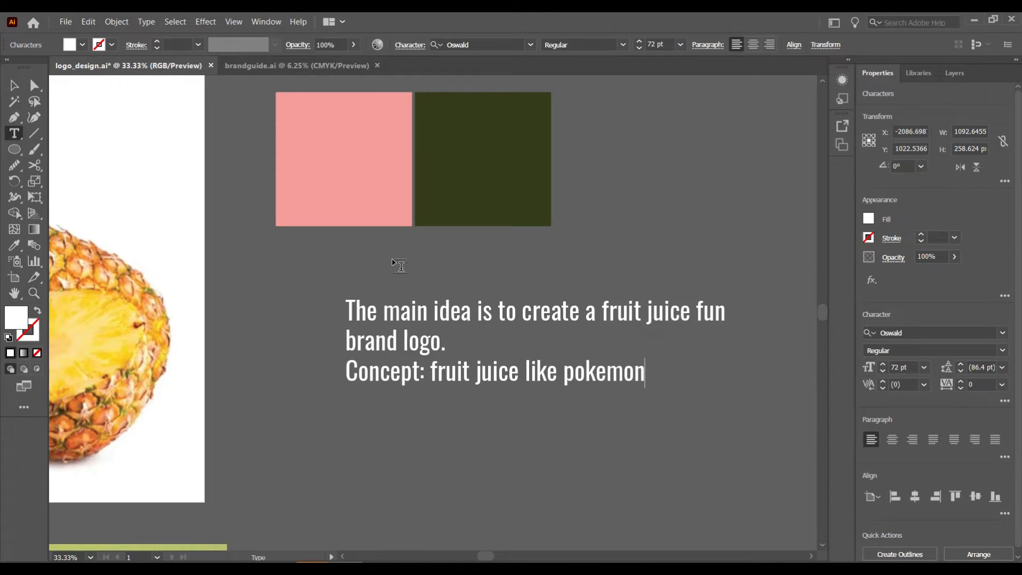
type(" - gives energy")
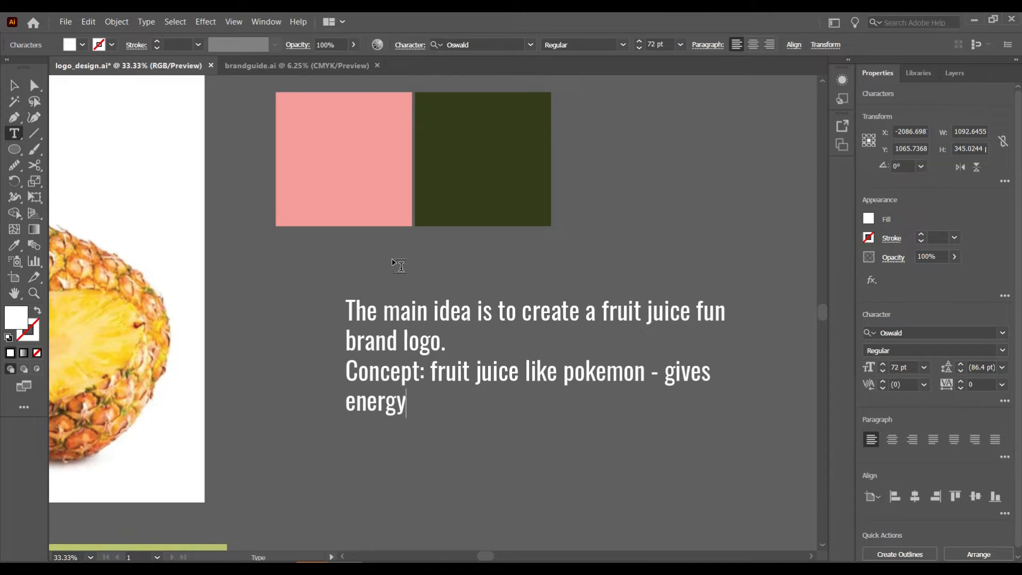
type(" like poke")
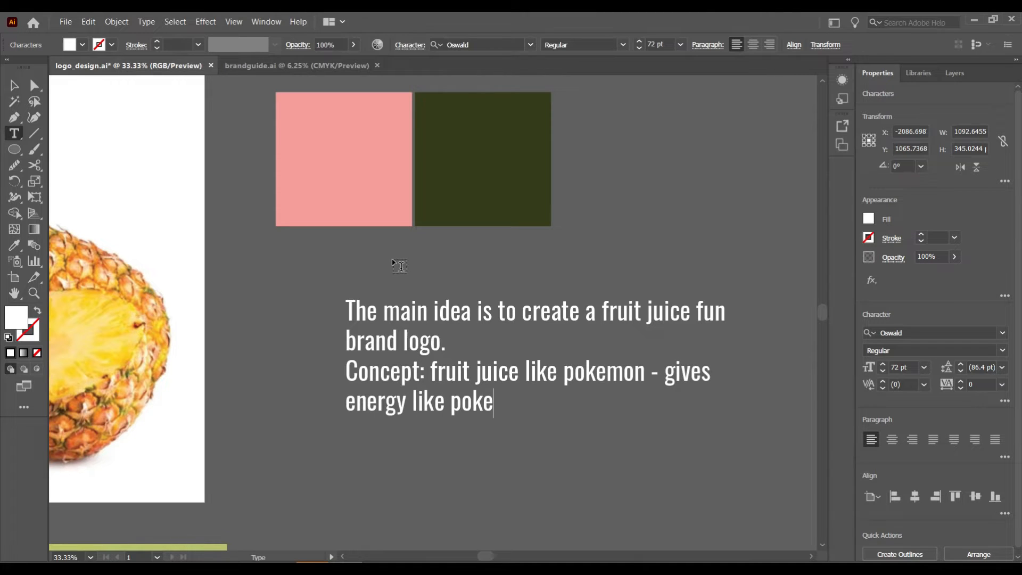
type("mons  Color: we are referring to re")
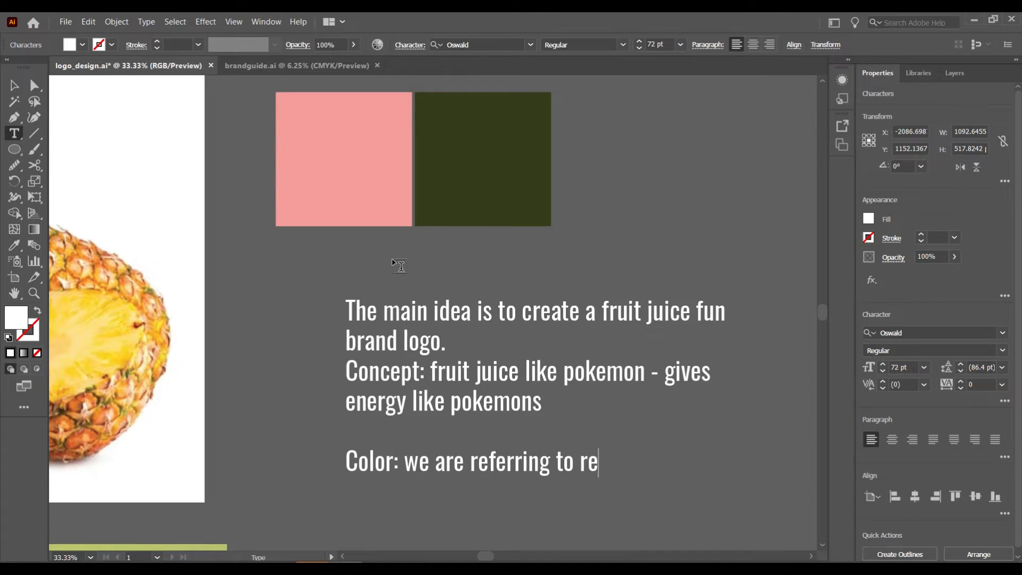
type("al fruits  ")
type("Logo concept:")
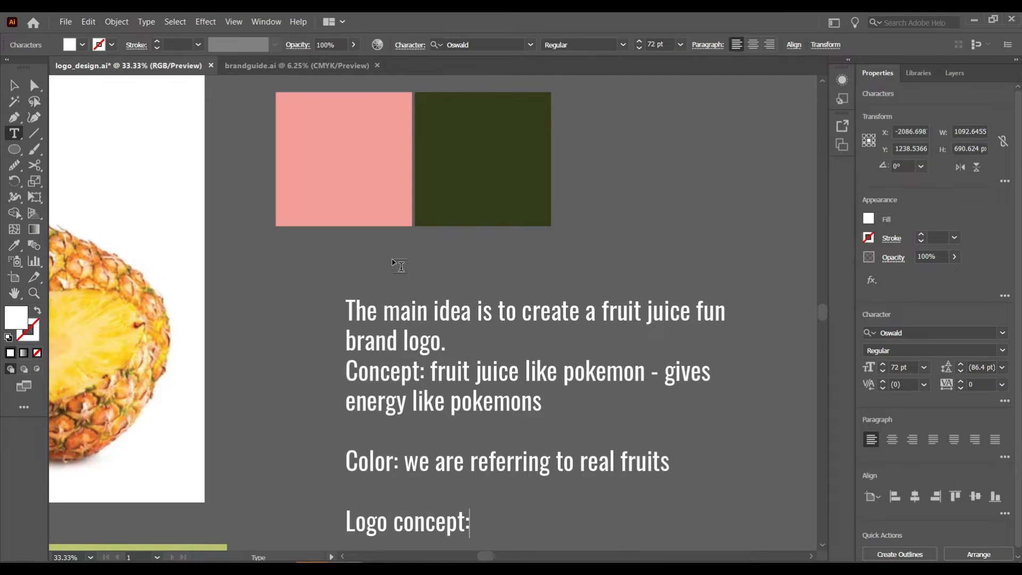
scroll(398, 265, "down", 3)
type("t: pine")
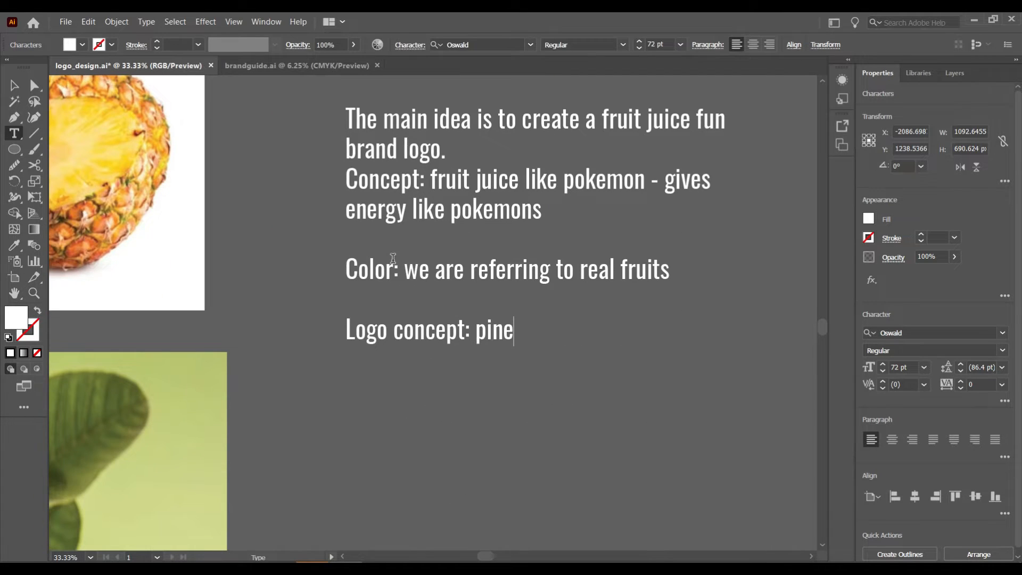
type("apple sh")
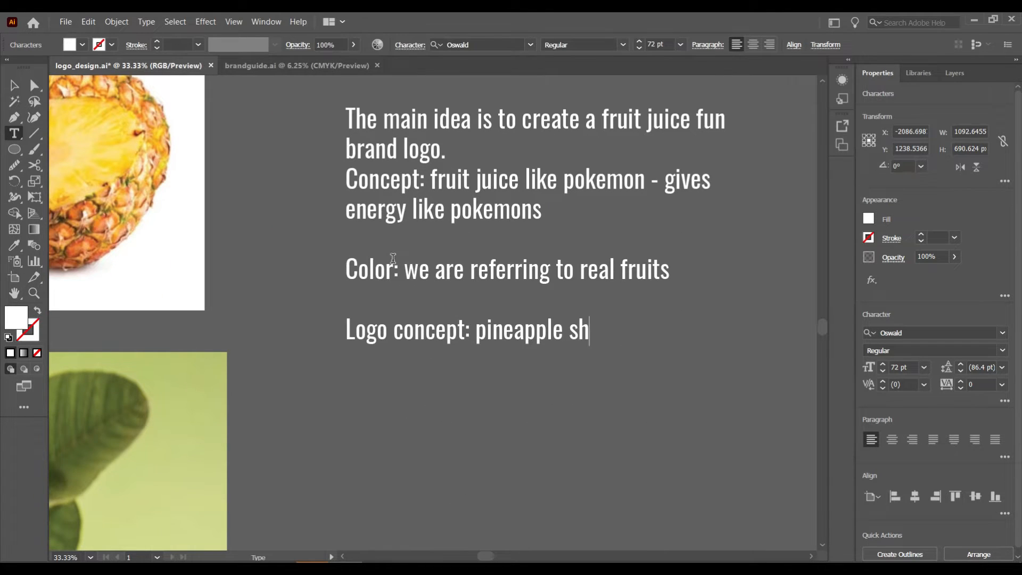
type("aped pokemon chara")
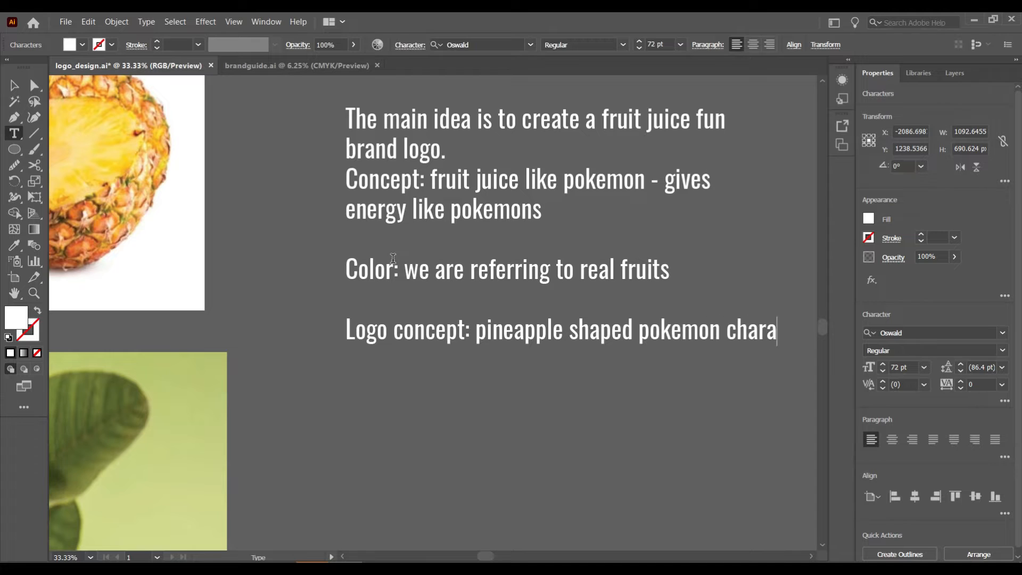
type("cter  O")
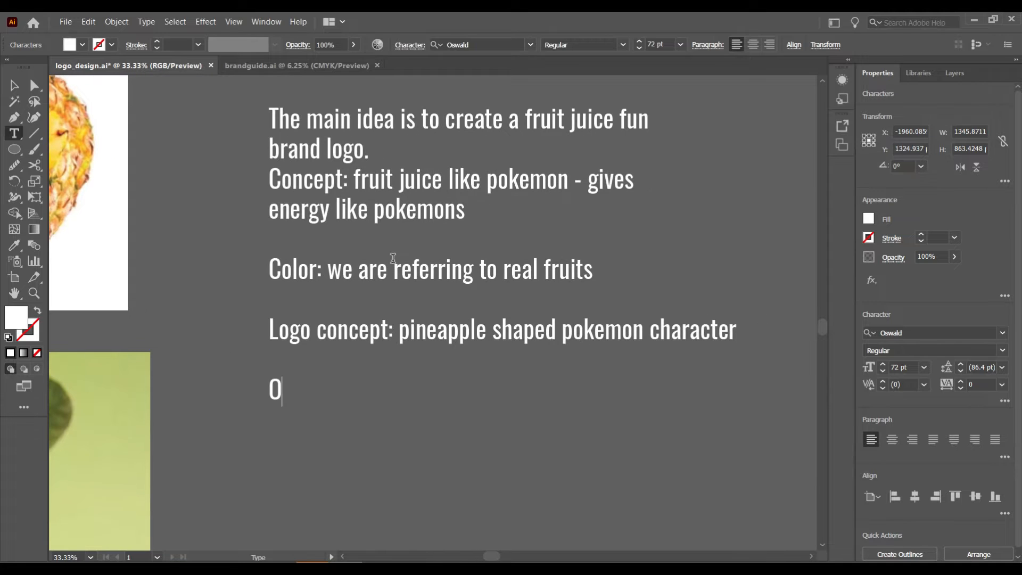
type("verall it gives a ")
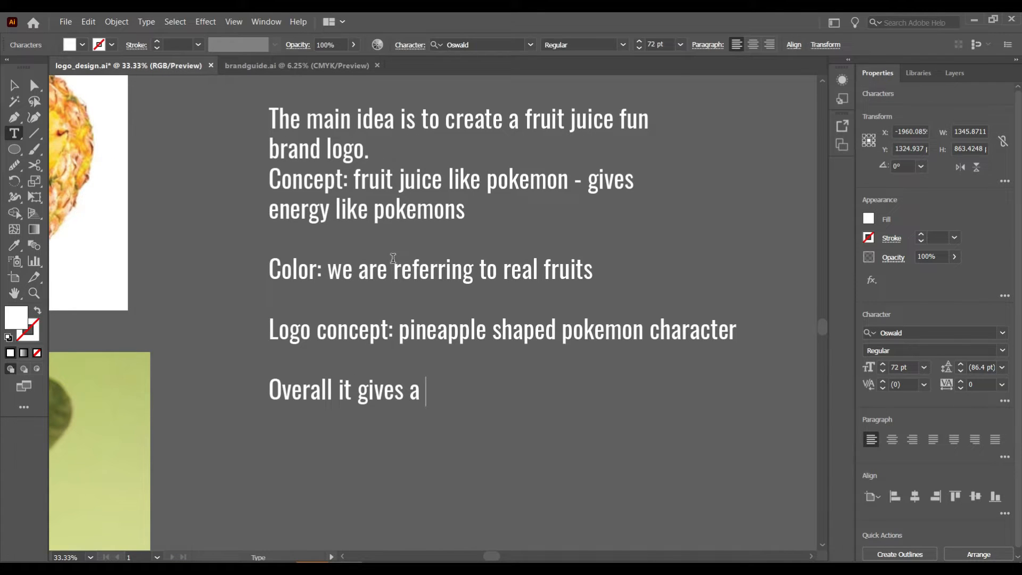
type("fun look to the brand")
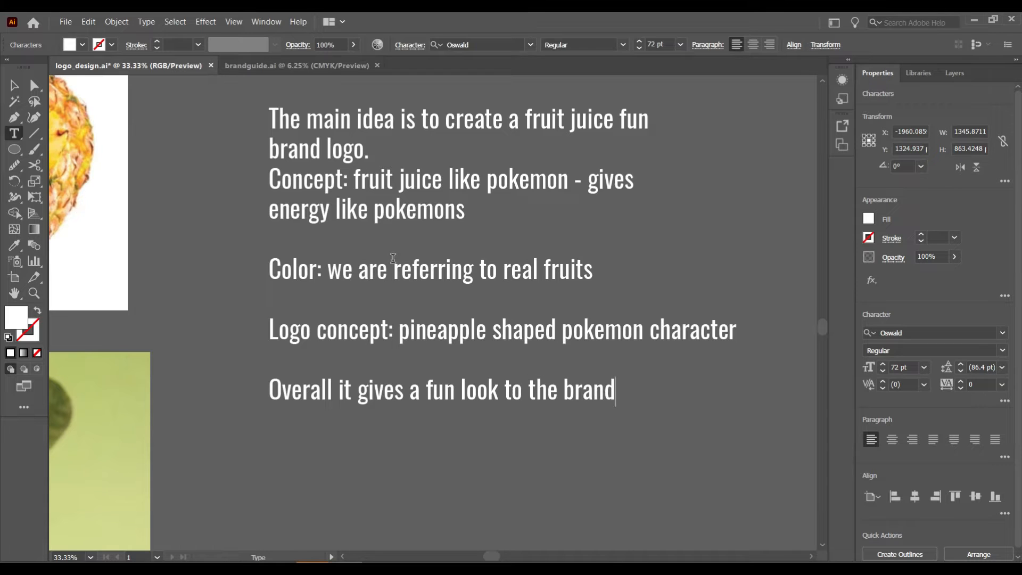
type(" as well as gi")
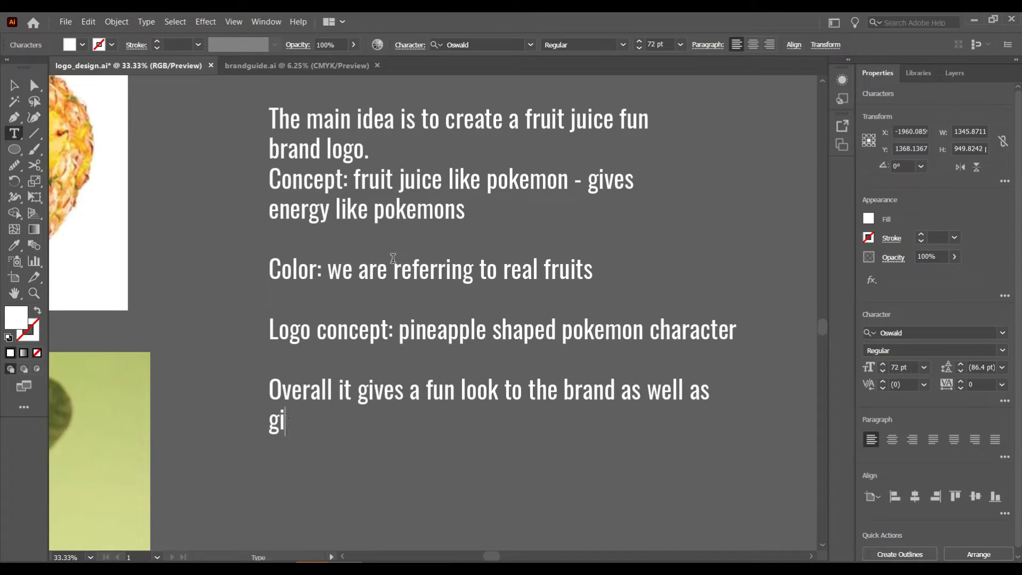
type("ving a fruity")
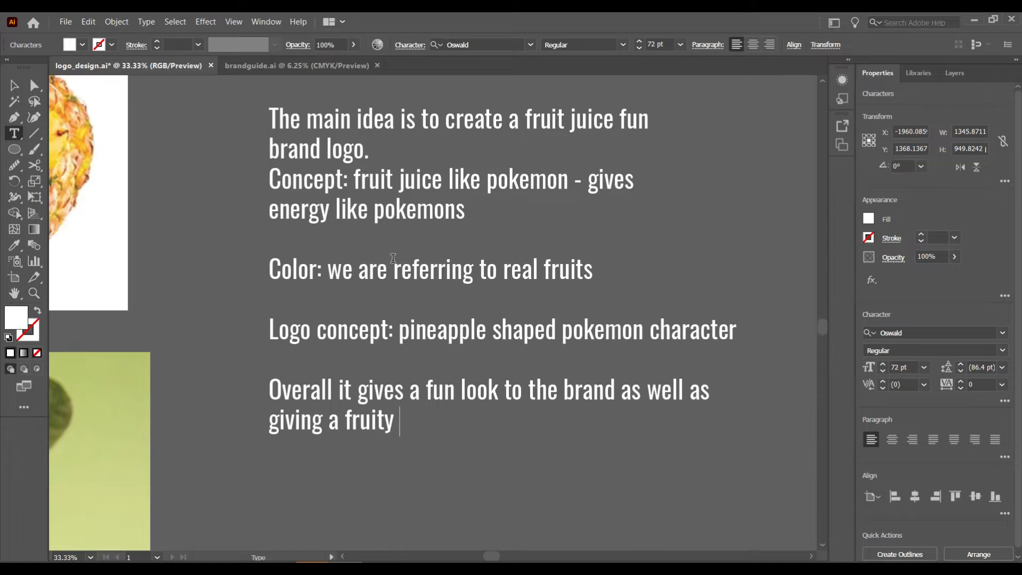
type(" feel")
key("Escape")
- Move the notes text block down and to the left
left_click(139, 181)
left_click_drag(458, 275, 426, 295)
left_click(606, 250)
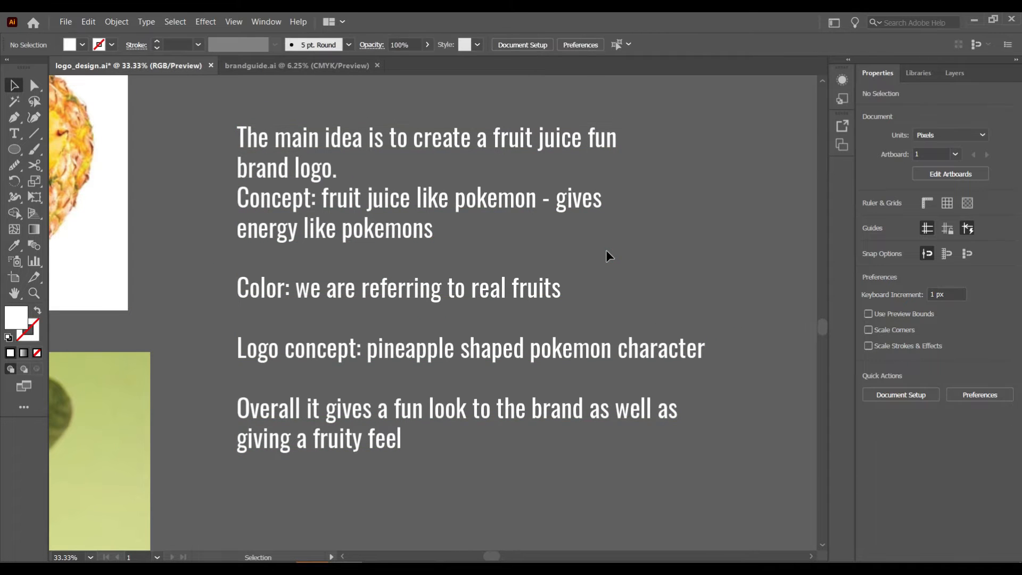
- Move the pink and dark-green guava swatches and bring the blank artboard into view
scroll(606, 250, "left", 5)
scroll(606, 250, "left", 2)
scroll(605, 250, "up", 5)
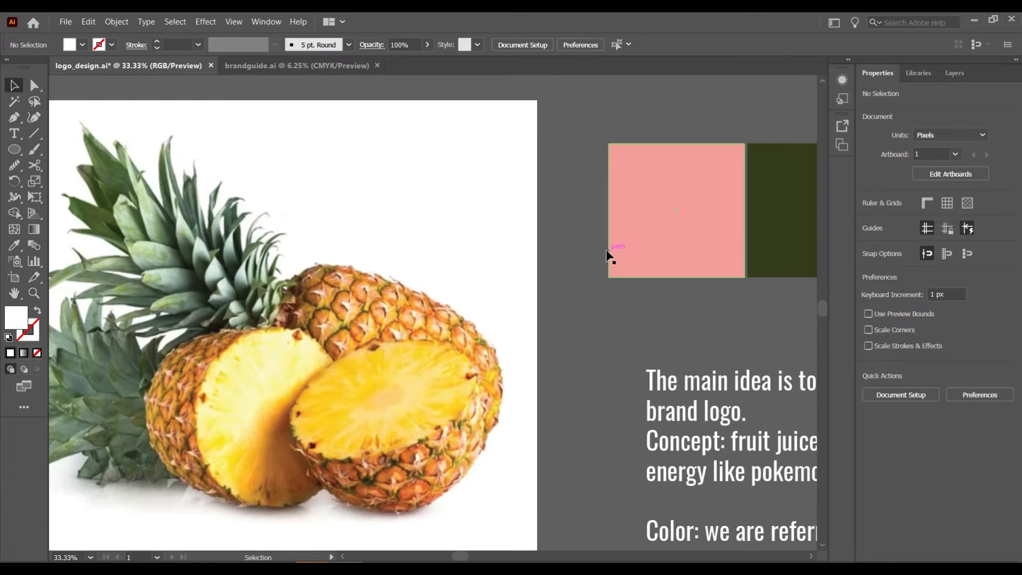
scroll(551, 278, "down", 7)
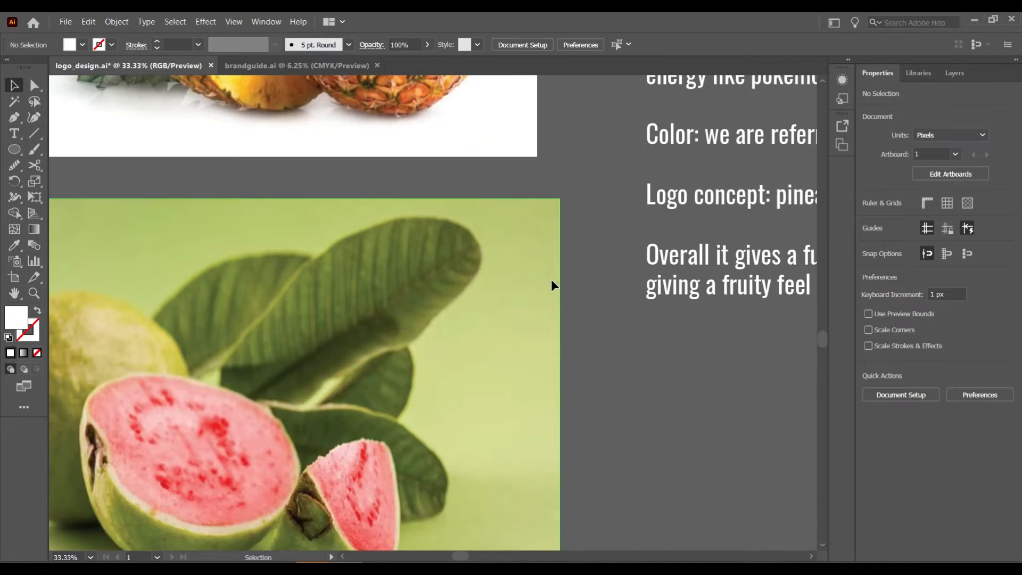
scroll(598, 338, "up", 5)
left_click_drag(774, 161, 620, 412)
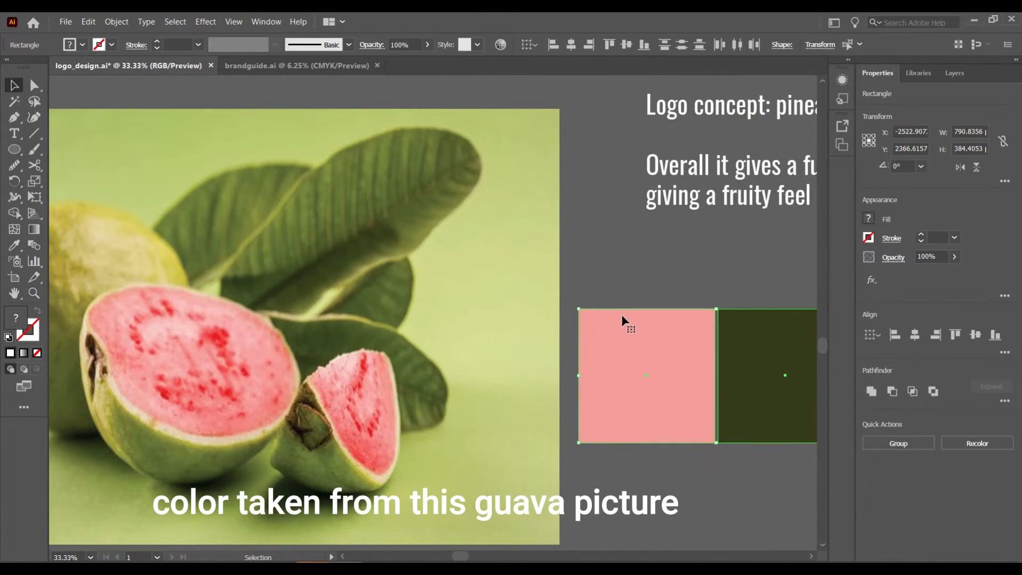
scroll(621, 314, "right", 2)
left_click(602, 277)
left_click(554, 261)
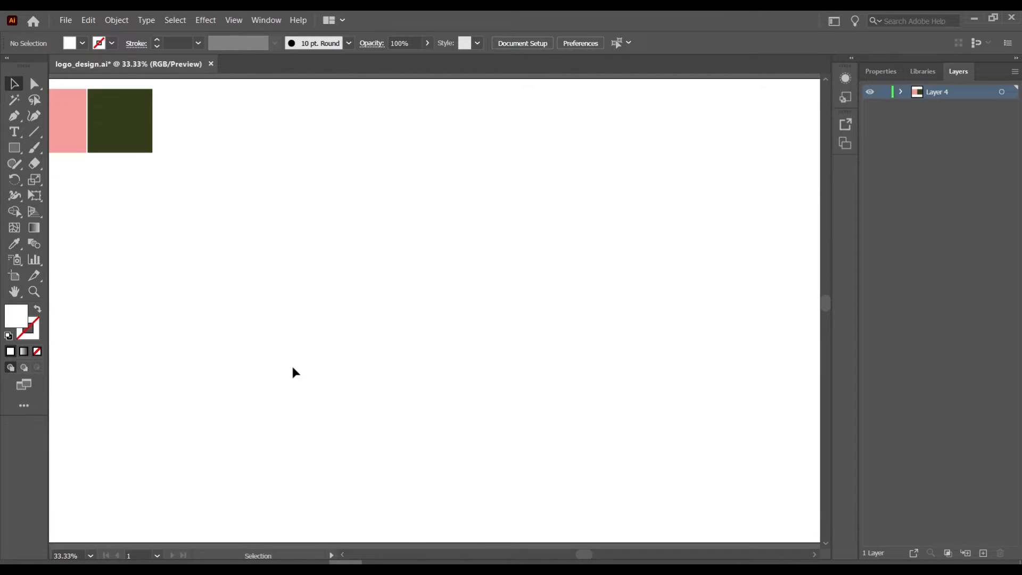
- Draw a tall default white-and-black rectangle and round its corners fully into a pill
left_click(15, 148)
key("d")
left_click_drag(415, 195, 522, 354)
key("v")
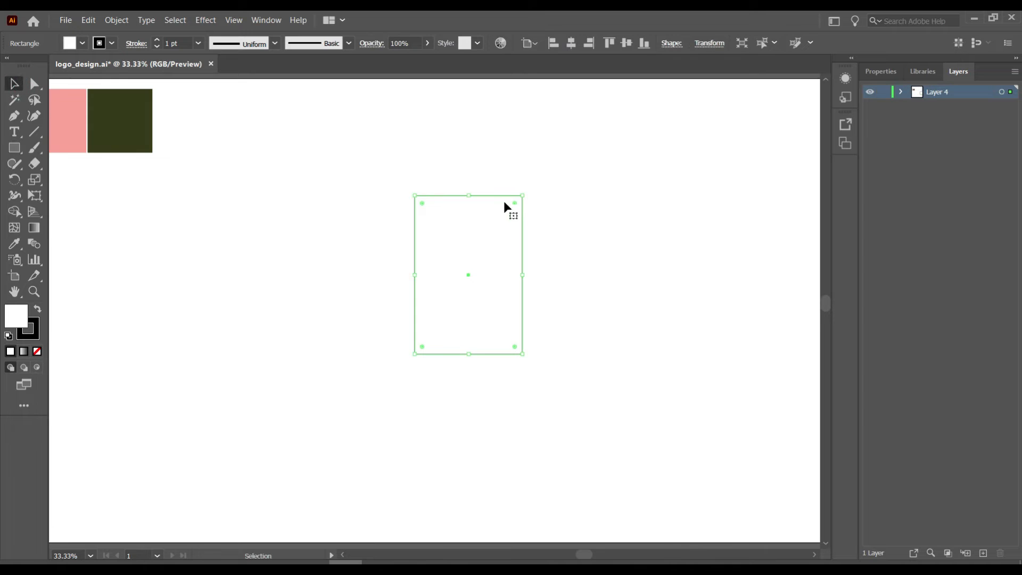
left_click_drag(514, 202, 439, 227)
left_click(188, 318)
left_click(514, 218)
left_click(576, 197)
- Pull the pill's upper side anchors slightly inward with Direct Selection
left_click(35, 83)
left_click(469, 195)
left_click(414, 249)
left_click_drag(413, 248, 418, 249)
left_click_drag(522, 248, 518, 248)
left_click(417, 249)
- Refine the upper anchors and their curve handles so the body tapers toward the top
key("ctrl+plus")
key("ctrl+plus")
left_click_drag(434, 311, 442, 304)
left_click(635, 309)
left_click_drag(635, 310, 628, 303)
left_click(441, 305)
left_click_drag(442, 245, 445, 245)
left_click(628, 302)
left_click_drag(628, 244, 623, 244)
left_click(680, 274)
left_click(428, 413)
left_click(342, 415)
- Smooth the lower-left curve of the body path with the Smooth tool
key("v")
left_click(430, 400)
left_click(13, 166)
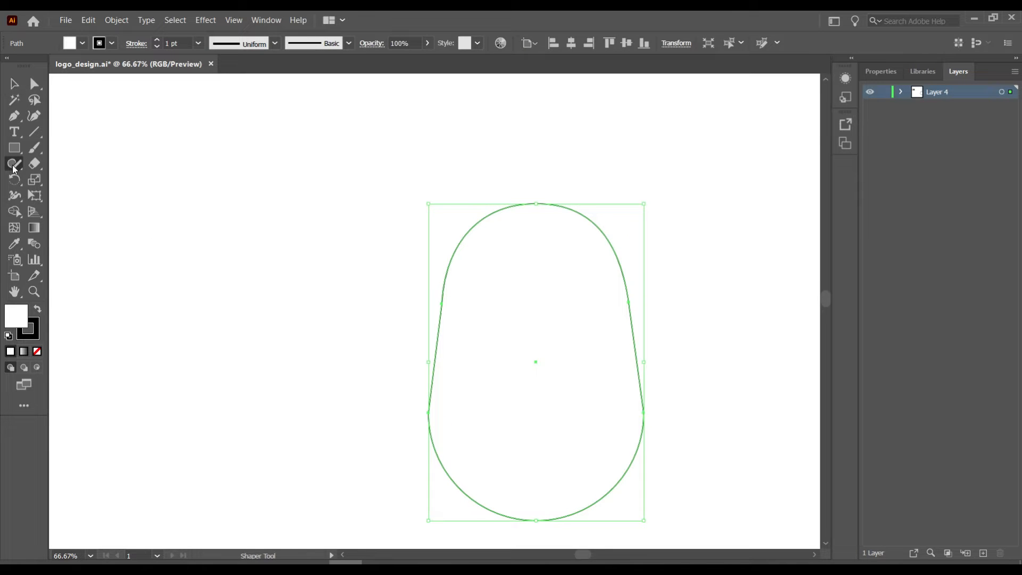
left_click(73, 196)
left_click(19, 85)
left_click_drag(313, 449, 763, 220)
left_click(18, 168)
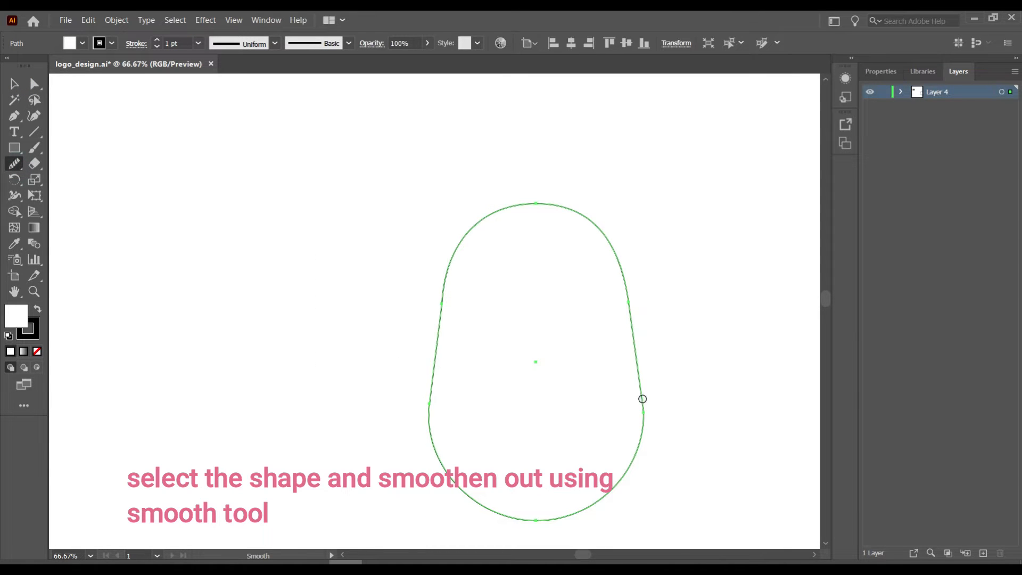
left_click_drag(430, 396, 441, 451)
left_click(12, 85)
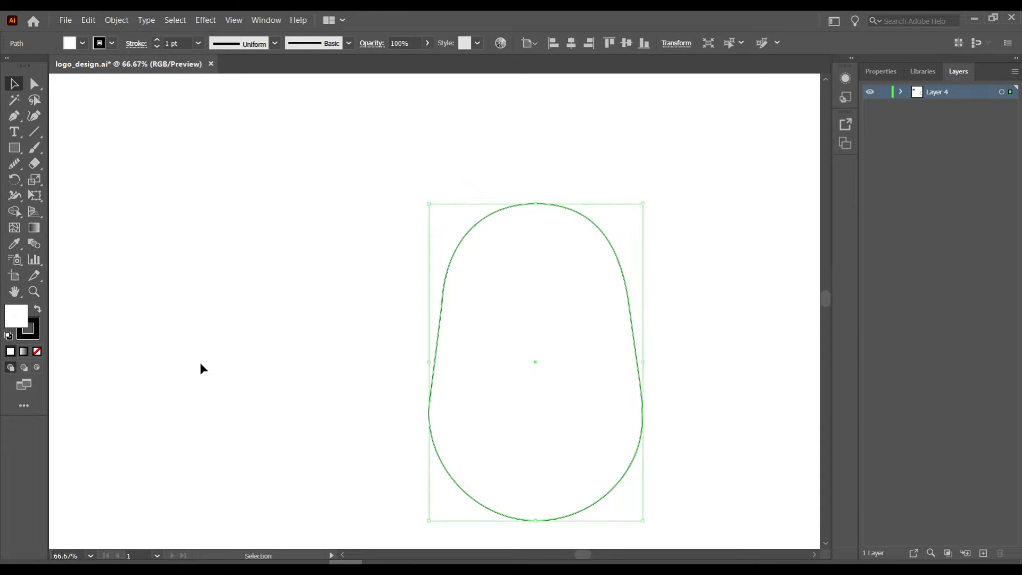
left_click(200, 363)
- Move the body shape up and left and give its outline the 5 pt. Round brush
left_click(540, 202)
left_click_drag(541, 202, 456, 166)
left_click(641, 196)
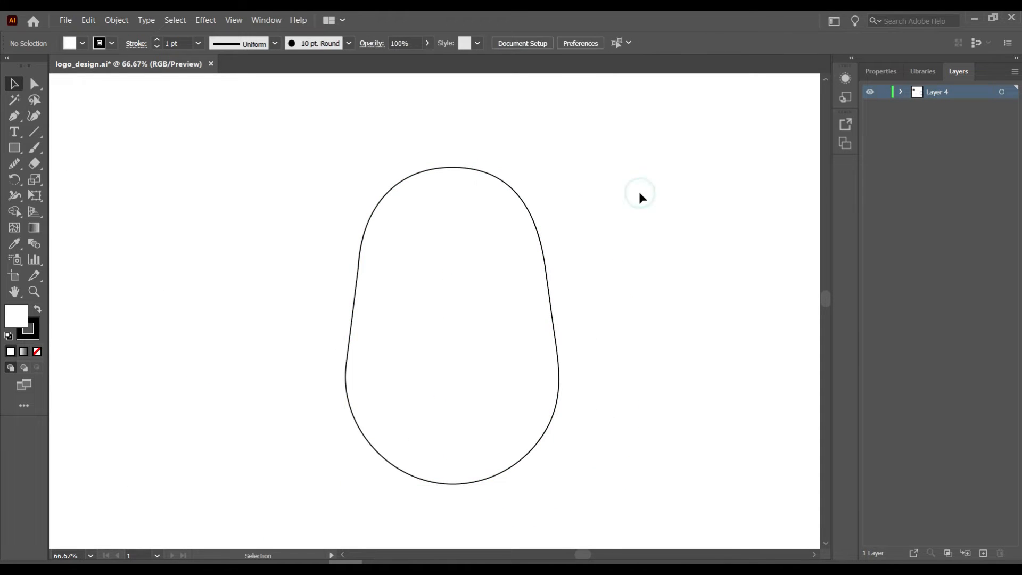
left_click(510, 177)
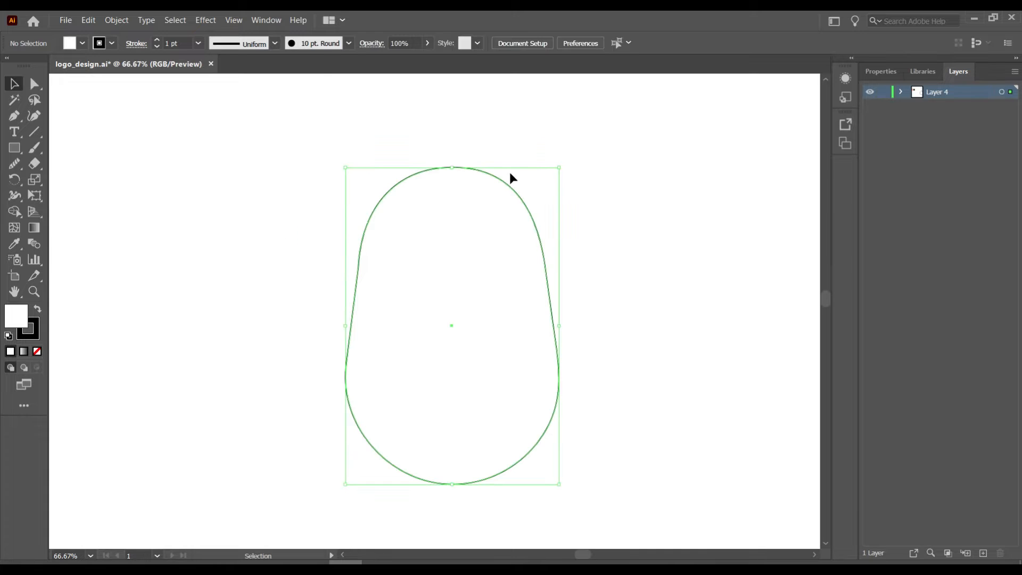
left_click(310, 46)
left_click(296, 73)
left_click(260, 259)
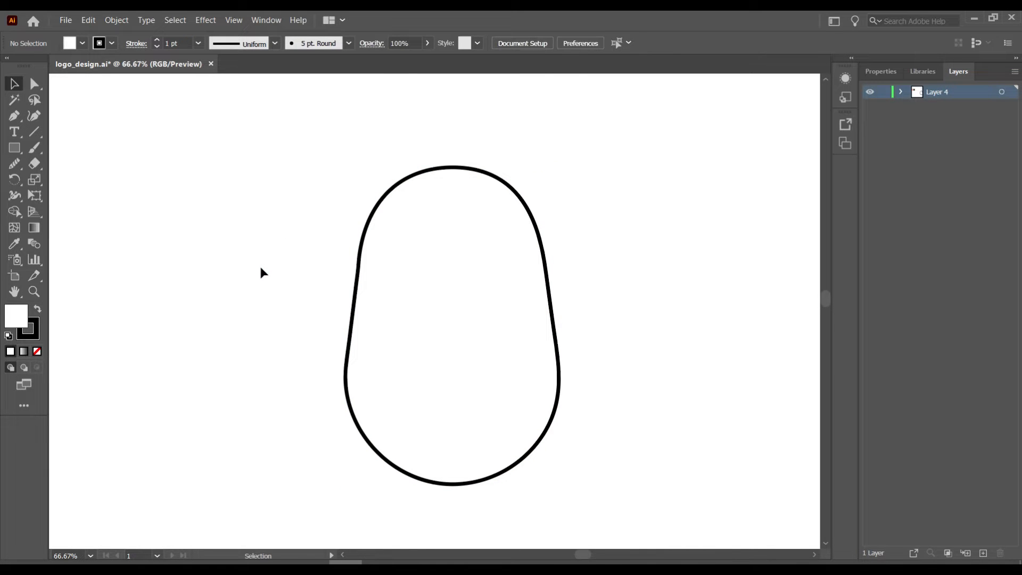
- Rotate the rounded body shape to tilt it slightly
left_click(354, 415)
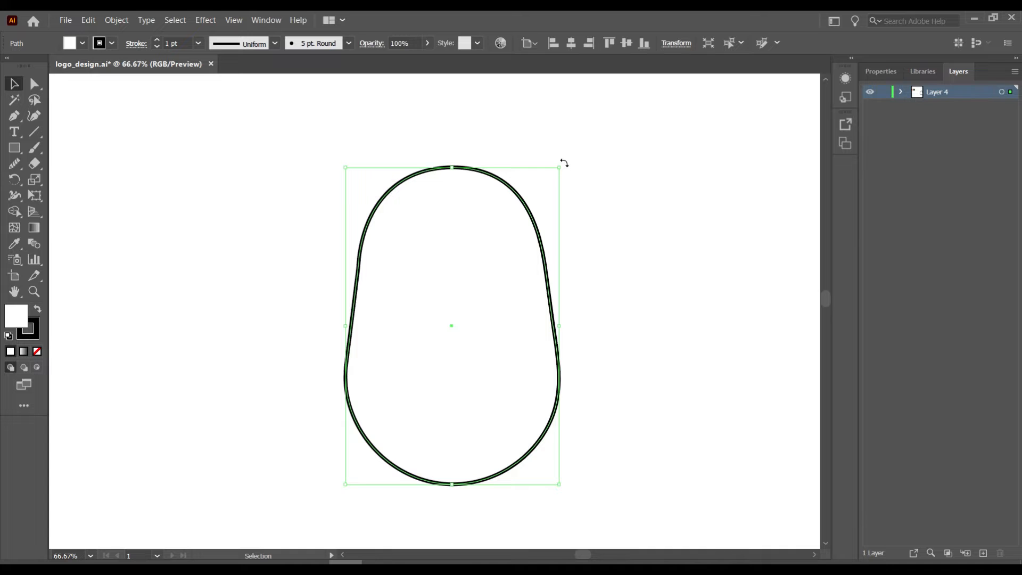
left_click_drag(562, 168, 542, 148)
left_click(542, 148)
- Paint a squinting chevron eye and add a horizontally flipped copy as the other eye
left_click(34, 148)
mouse_move(388, 278)
left_mouse_down()
mouse_move(414, 278)
mouse_move(395, 299)
mouse_move(465, 267)
left_mouse_up()
key("v")
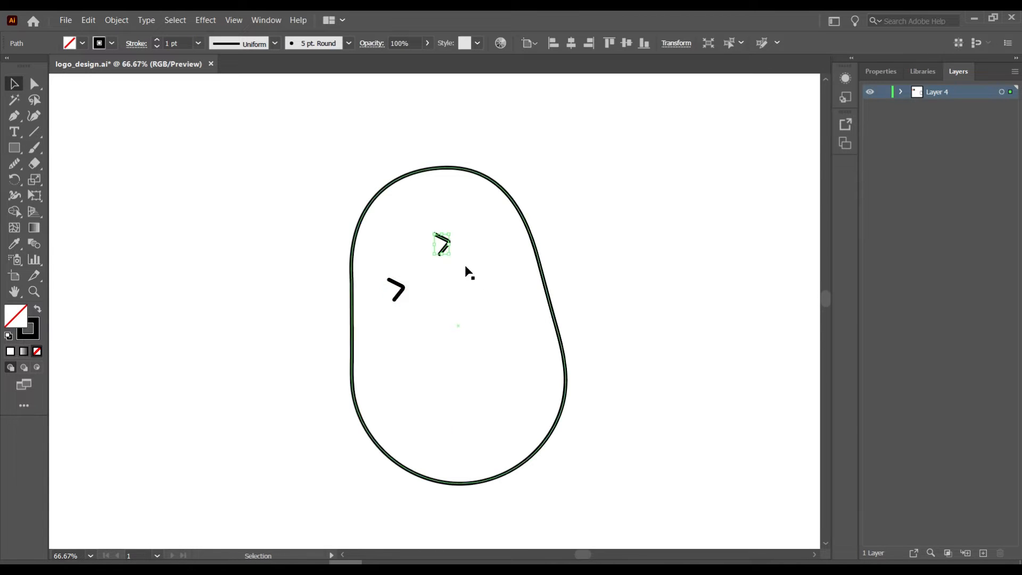
left_click(881, 72)
left_click(960, 165)
left_click(956, 71)
mouse_move(454, 233)
left_mouse_down()
mouse_move(451, 223)
mouse_move(457, 276)
mouse_move(444, 286)
left_mouse_up()
left_click(453, 249)
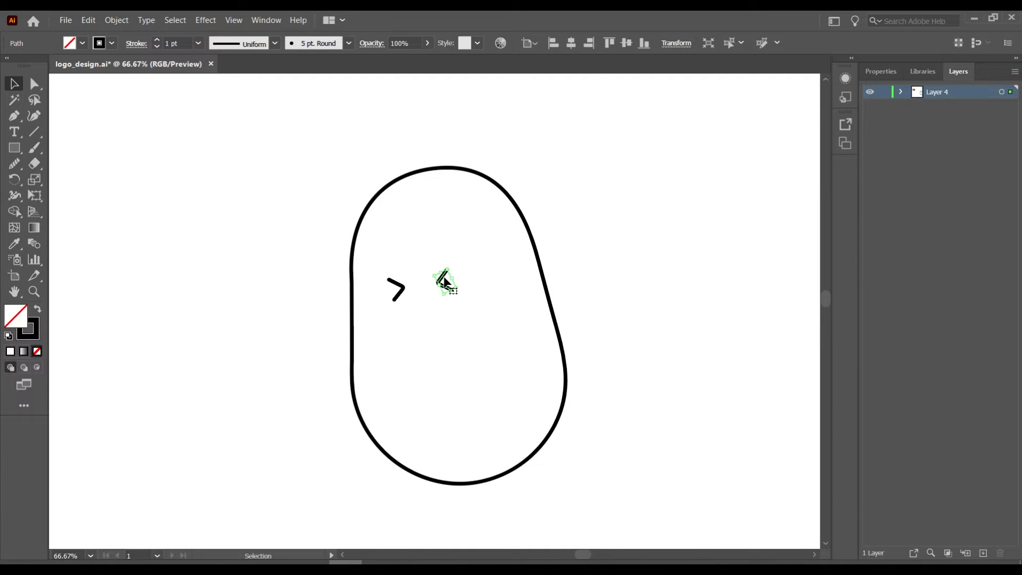
left_click(603, 245)
- Draw a curved smile with the Pen tool and apply the 5 pt. Round brush to it
key("p")
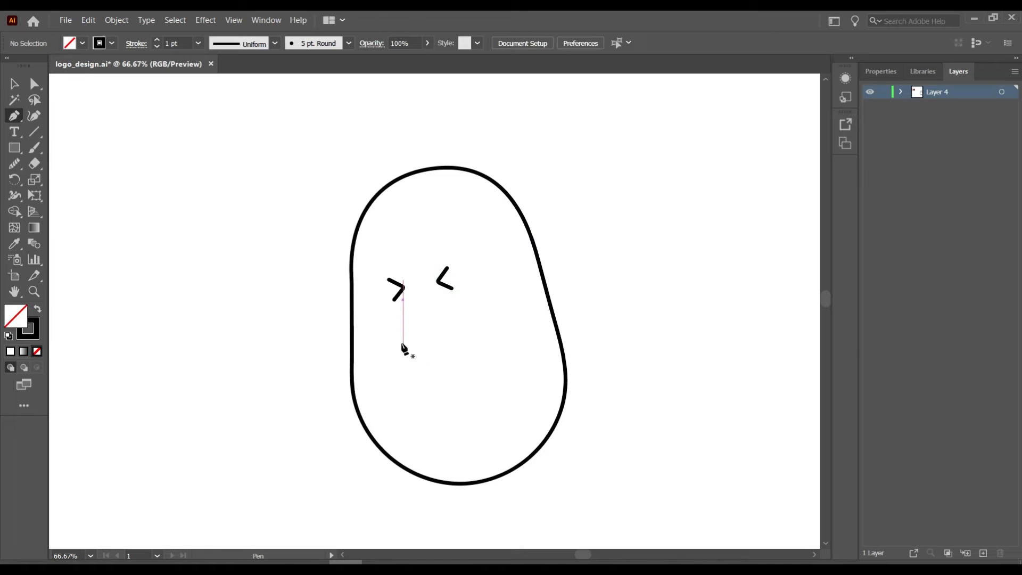
left_click(403, 341)
left_click_drag(455, 329, 481, 301)
left_click_drag(455, 353, 455, 355)
key("v")
left_click(258, 365)
left_click(424, 345)
left_click(348, 43)
left_click(230, 71)
left_click(227, 374)
- Reshape the smile's curvature and try painting a tongue loop at its end, then undo it
key("a")
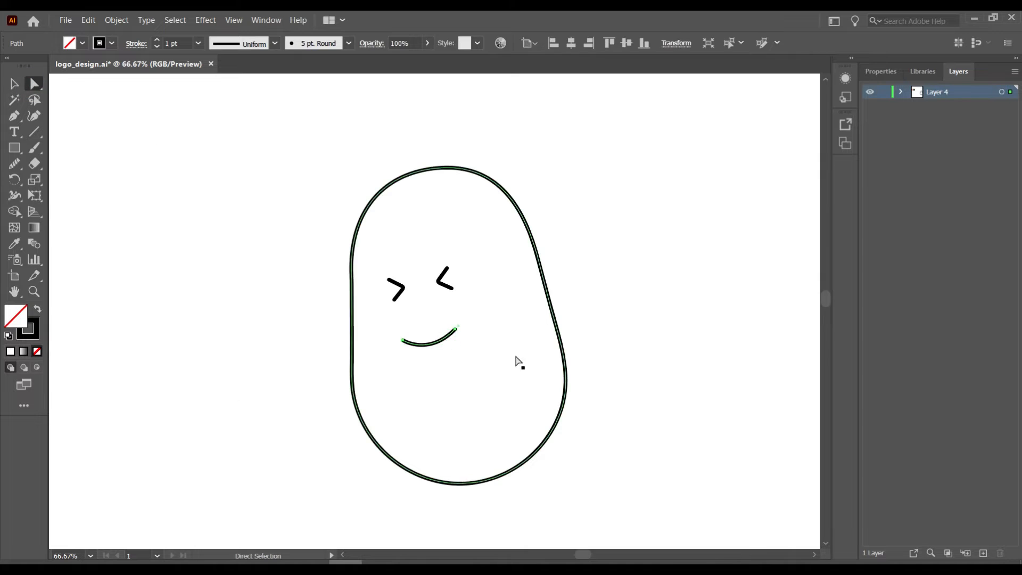
left_click(456, 327)
left_click_drag(456, 327, 430, 359)
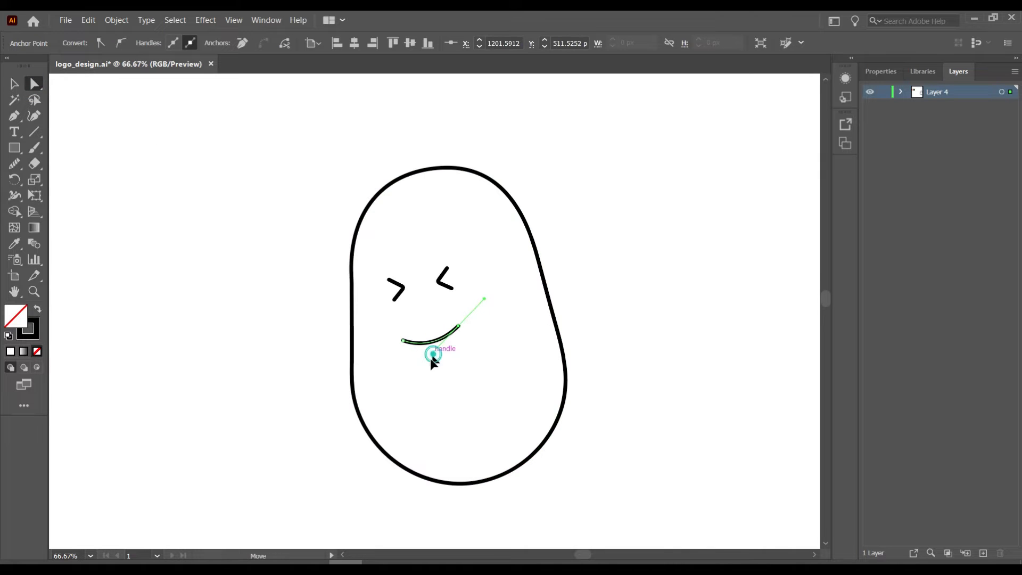
left_click(262, 358)
key("b")
key("ctrl+plus")
key("ctrl+plus")
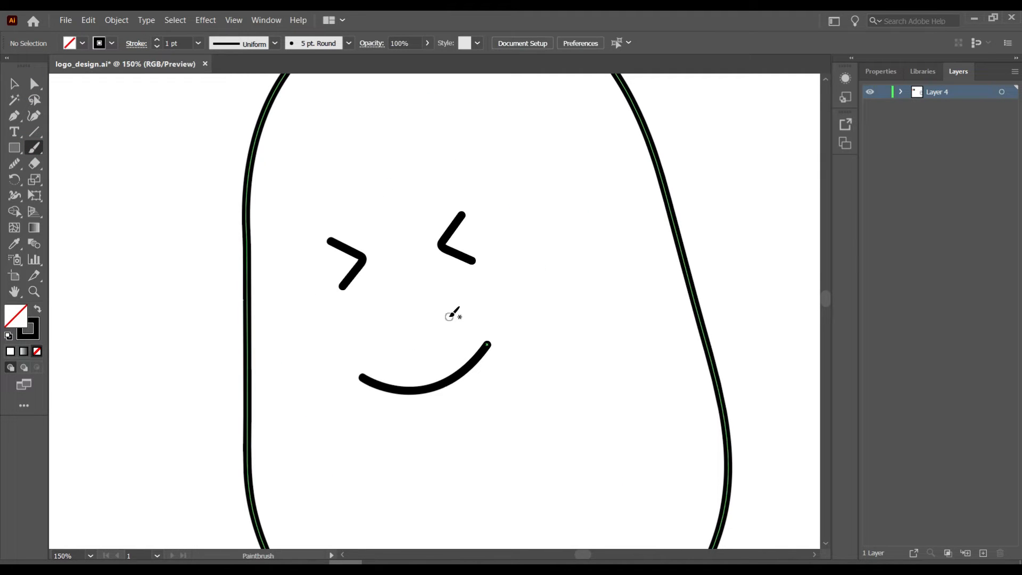
mouse_move(453, 375)
left_mouse_down()
mouse_move(452, 353)
mouse_move(463, 344)
mouse_move(480, 352)
mouse_move(453, 375)
mouse_move(467, 349)
mouse_move(479, 355)
mouse_move(451, 370)
mouse_move(487, 344)
left_mouse_up()
key("ctrl+z")
- Shrink both eyes slightly and shift them about 15 px to the left
left_click(15, 83)
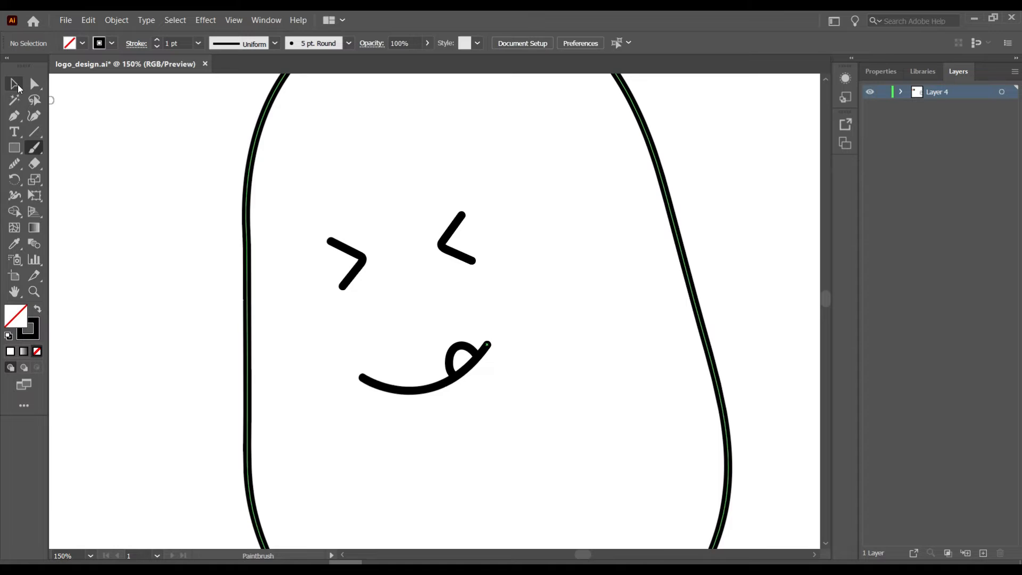
mouse_move(325, 237)
left_mouse_down()
mouse_move(470, 284)
mouse_move(458, 279)
left_mouse_up()
left_click(153, 293)
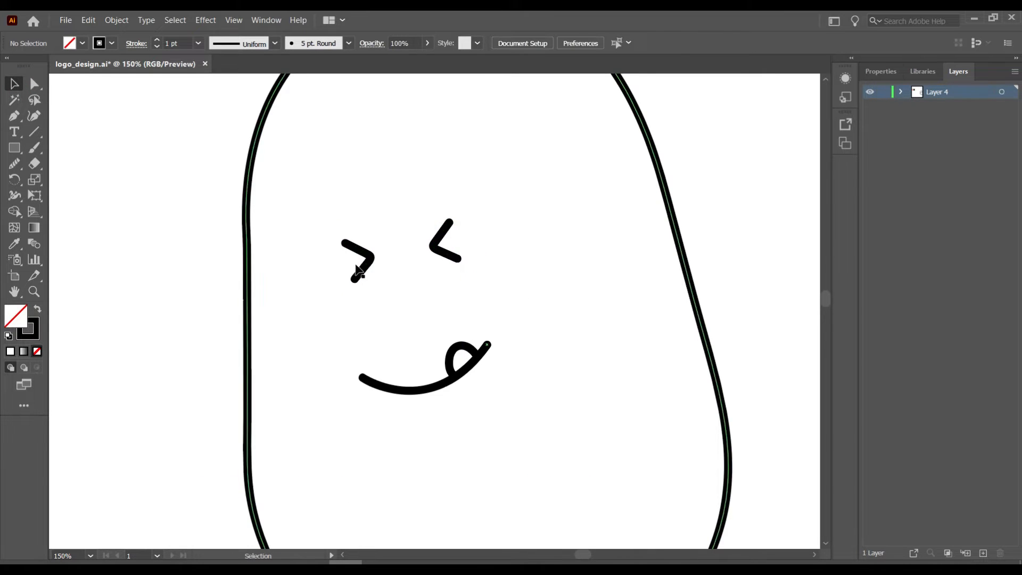
left_click_drag(360, 266, 352, 275)
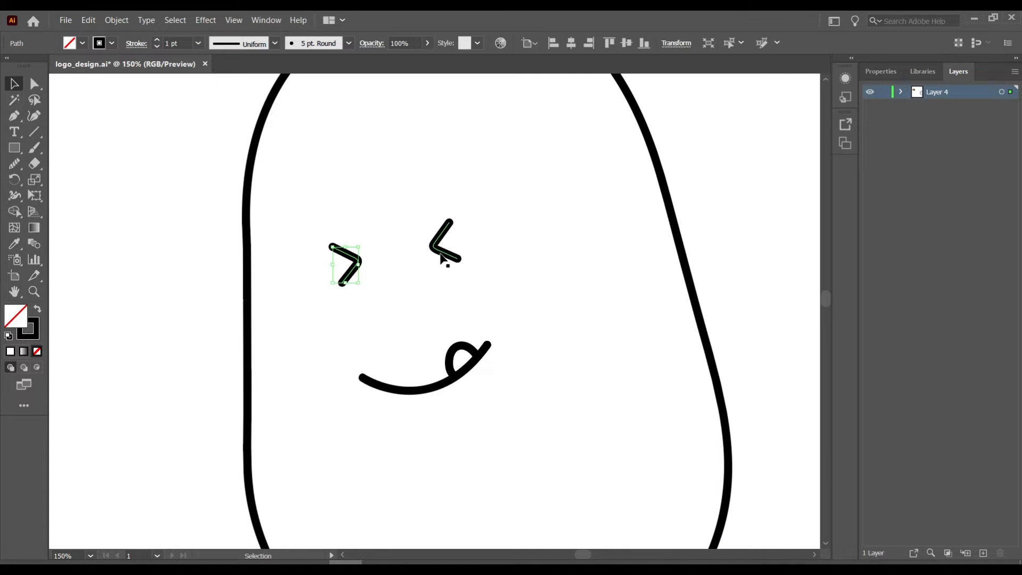
left_click_drag(441, 258, 433, 257)
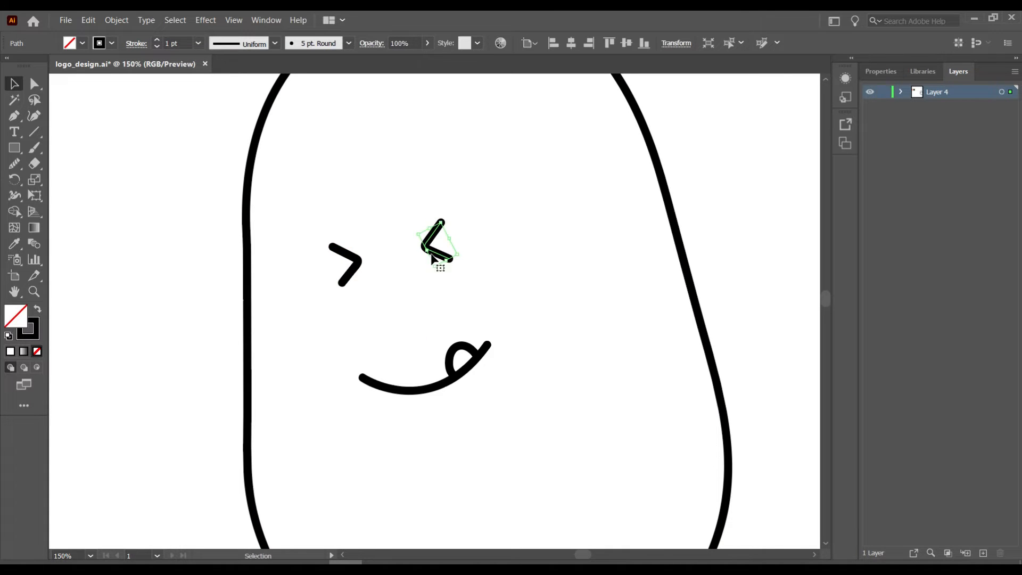
left_click(154, 285)
key("ctrl+minus")
- Paint a curved left arm at the lower left of the body
left_click(35, 152)
mouse_move(324, 379)
left_mouse_down()
mouse_move(380, 374)
mouse_move(361, 428)
mouse_move(337, 454)
left_mouse_up()
key("v")
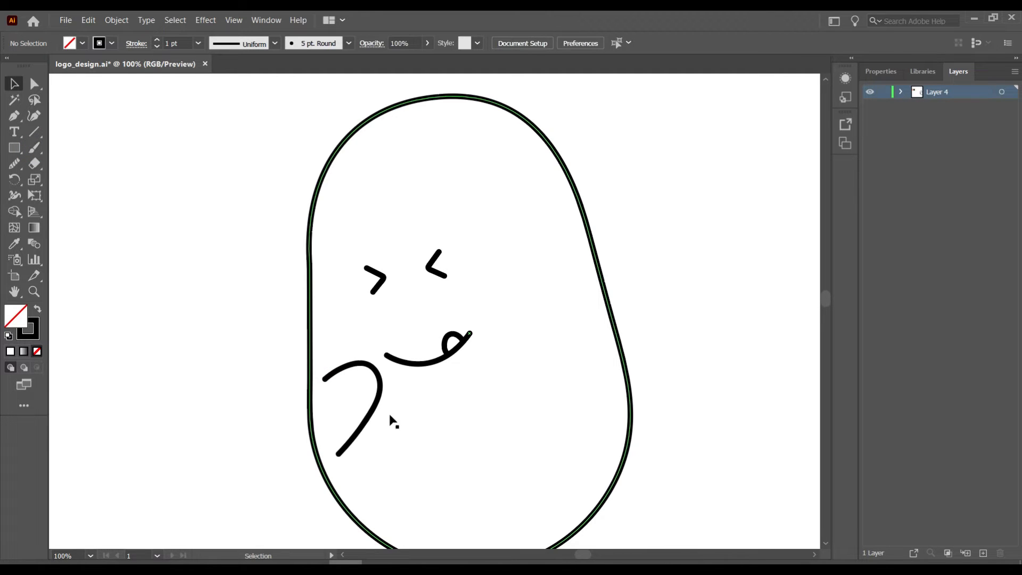
left_click(365, 424)
- Make a mirrored copy of the arm with Reflect, place it on the right side and rotate it
right_click(365, 425)
mouse_move(485, 349)
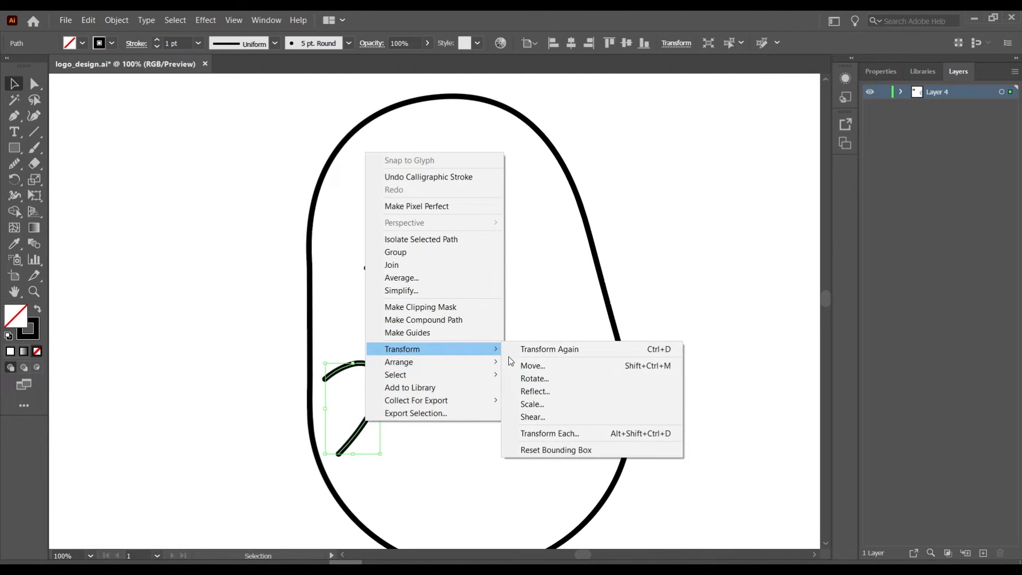
left_click(538, 390)
left_click(432, 376)
mouse_move(342, 425)
left_mouse_down()
mouse_move(532, 380)
mouse_move(513, 394)
left_mouse_up()
mouse_move(553, 429)
left_mouse_down()
mouse_move(566, 414)
mouse_move(517, 400)
left_mouse_up()
left_click_drag(360, 423, 361, 417)
left_click_drag(506, 392, 503, 391)
- Paint a foot under the body and smooth its outline
key("b")
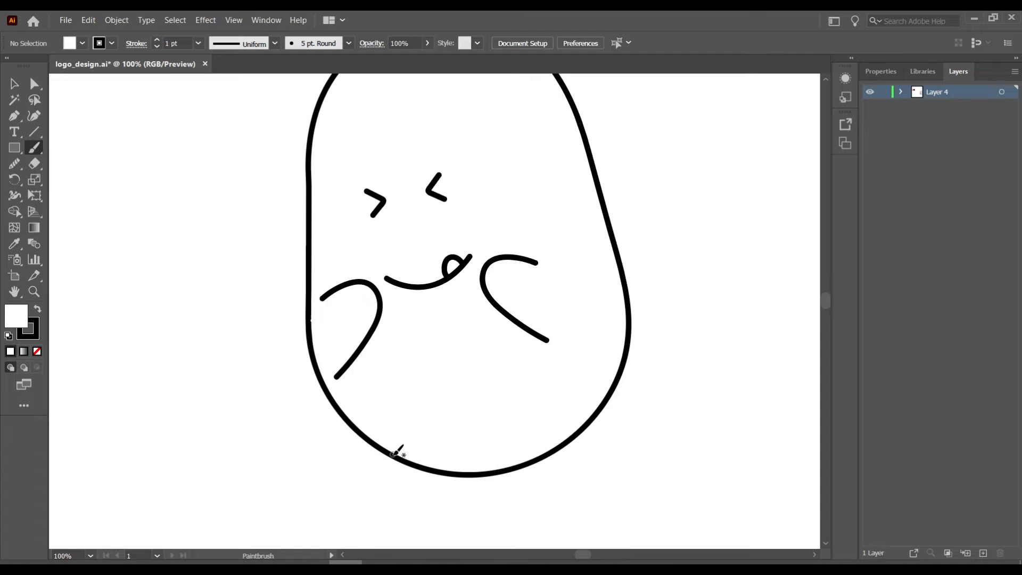
scroll(405, 442, "down", 2)
mouse_move(411, 432)
left_mouse_down()
mouse_move(394, 479)
mouse_move(473, 440)
mouse_move(422, 437)
mouse_move(431, 477)
mouse_move(478, 433)
left_mouse_up()
key("ctrl+z")
key("ctrl+z")
key("v")
mouse_move(441, 463)
left_mouse_down()
mouse_move(402, 449)
mouse_move(408, 467)
mouse_move(438, 467)
left_mouse_up()
left_click(13, 164)
mouse_move(383, 441)
left_mouse_down()
mouse_move(406, 467)
mouse_move(384, 437)
mouse_move(438, 446)
mouse_move(461, 431)
left_mouse_up()
mouse_move(378, 443)
left_mouse_down()
mouse_move(467, 468)
mouse_move(380, 457)
mouse_move(409, 468)
mouse_move(448, 449)
left_mouse_up()
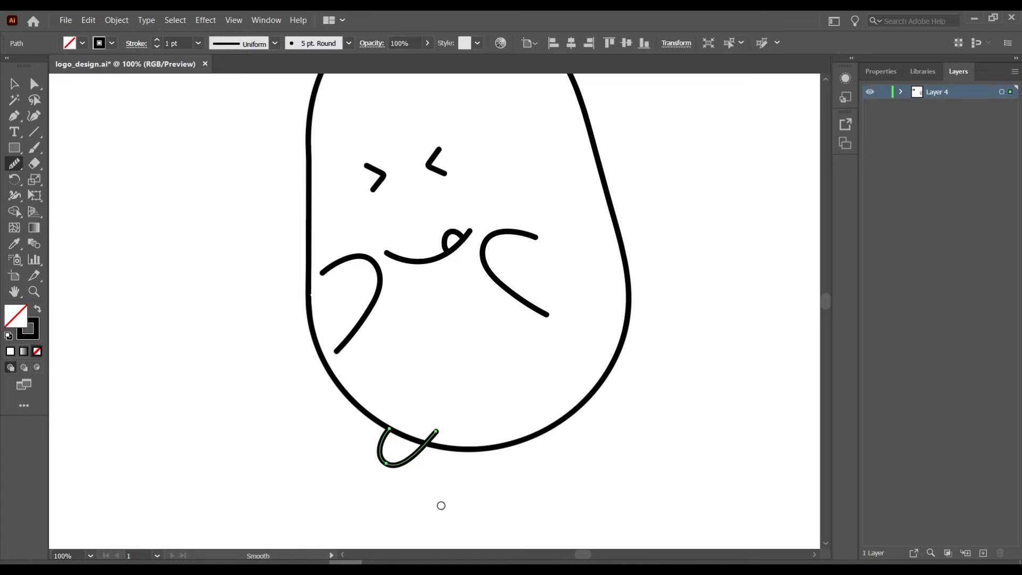
key("v")
- Send the left foot behind the body with Arrange > Send to Back
right_click(404, 466)
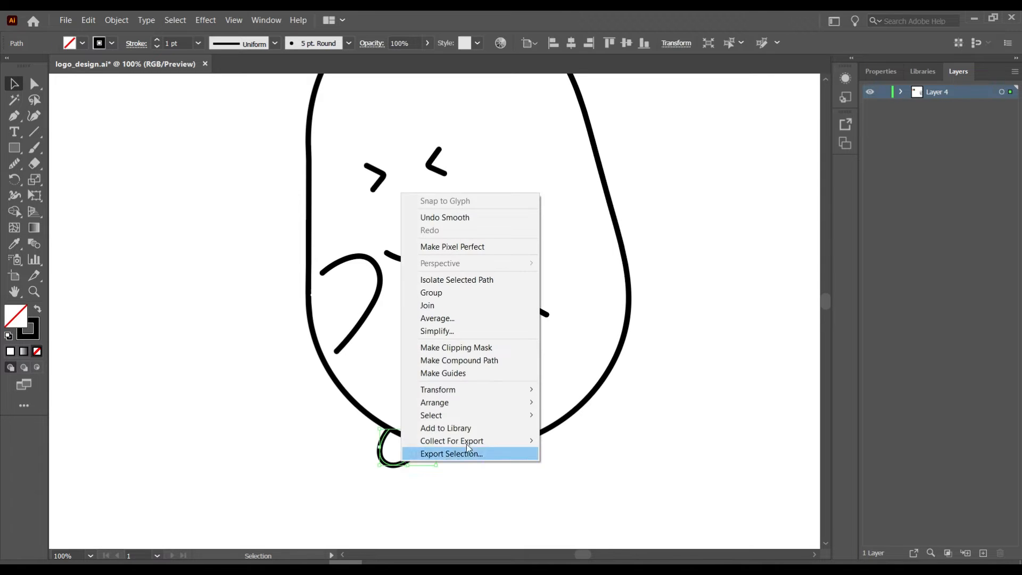
mouse_move(434, 400)
left_click(685, 438)
left_click(329, 458)
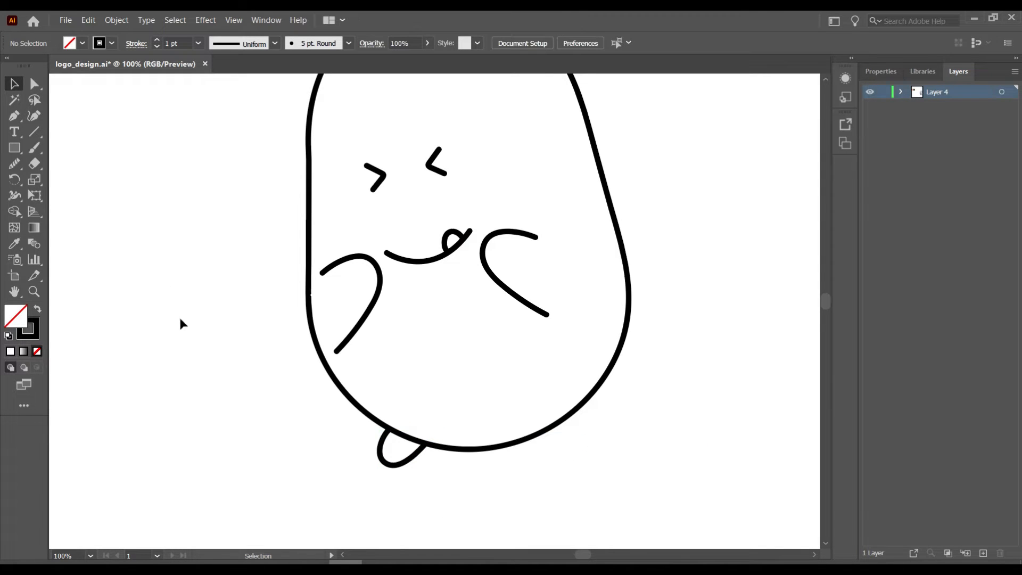
- Add the right foot and fill it white (#ffffff)
left_click(35, 150)
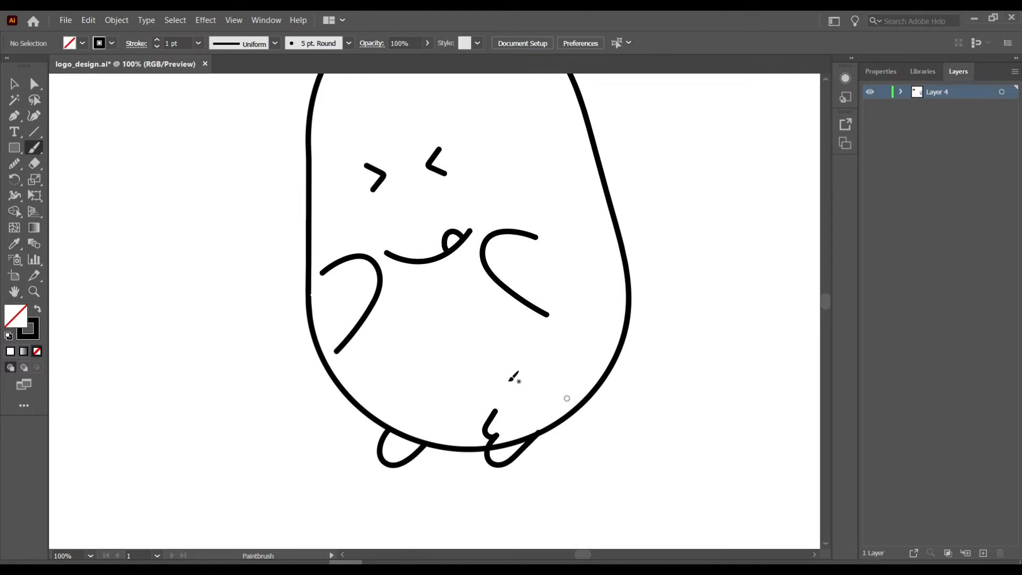
key("v")
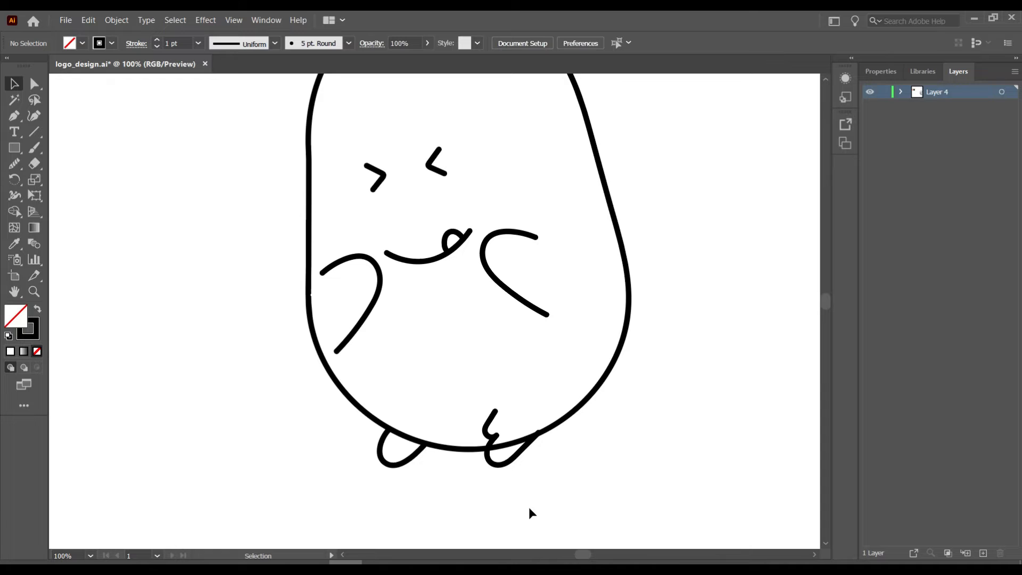
left_click(499, 465)
double_click(16, 318)
type("ffffff")
left_click(848, 162)
left_click(562, 474)
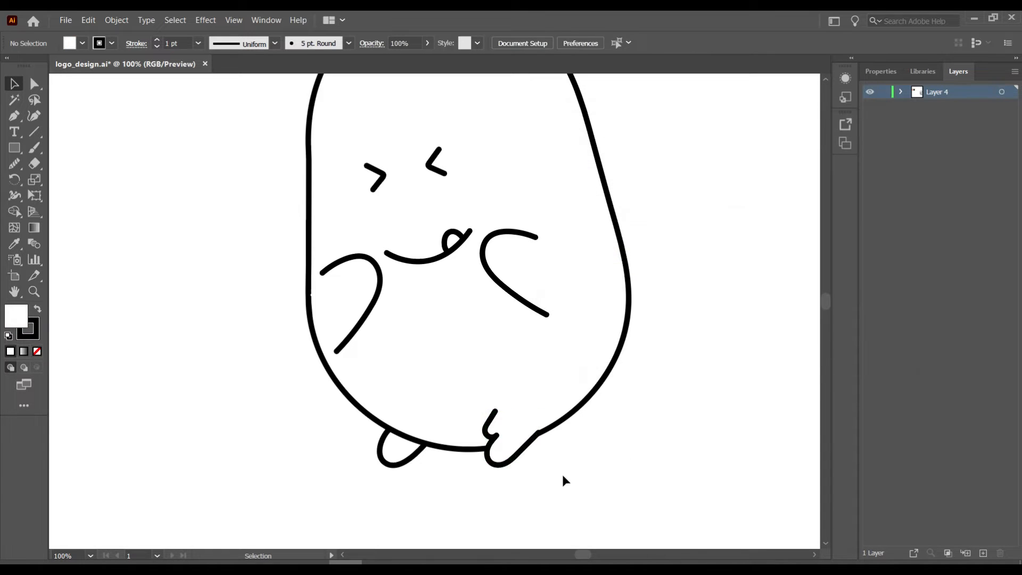
- Nudge the right foot slightly down and to the left
left_click(500, 467)
key("Down")
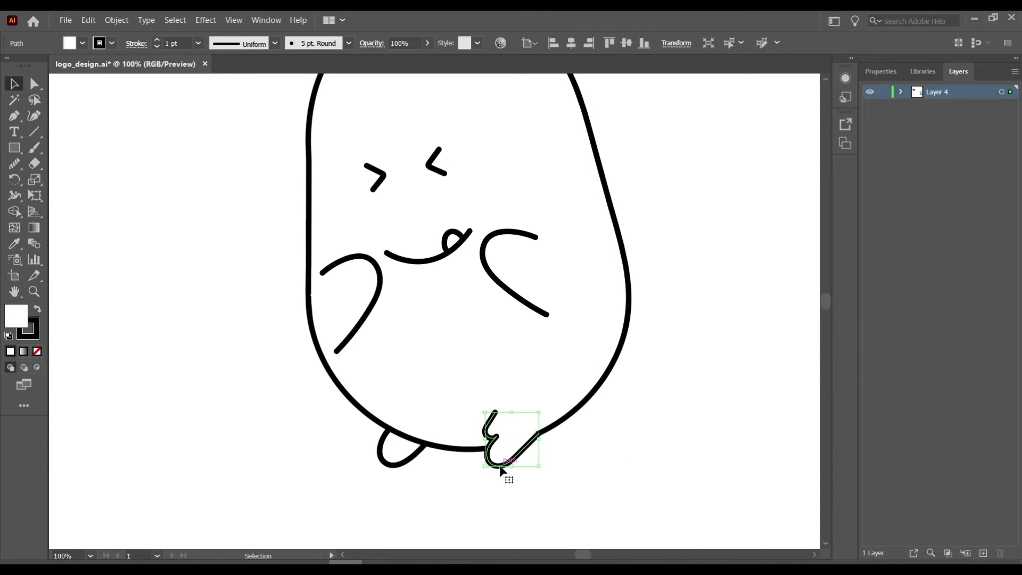
key("ctrl+plus")
key("ctrl+plus")
key("ctrl+plus")
key("ctrl+plus")
left_click_drag(484, 341, 481, 341)
key("ctrl+minus")
key("ctrl+minus")
key("ctrl+minus")
left_click(438, 482)
key("ctrl+plus")
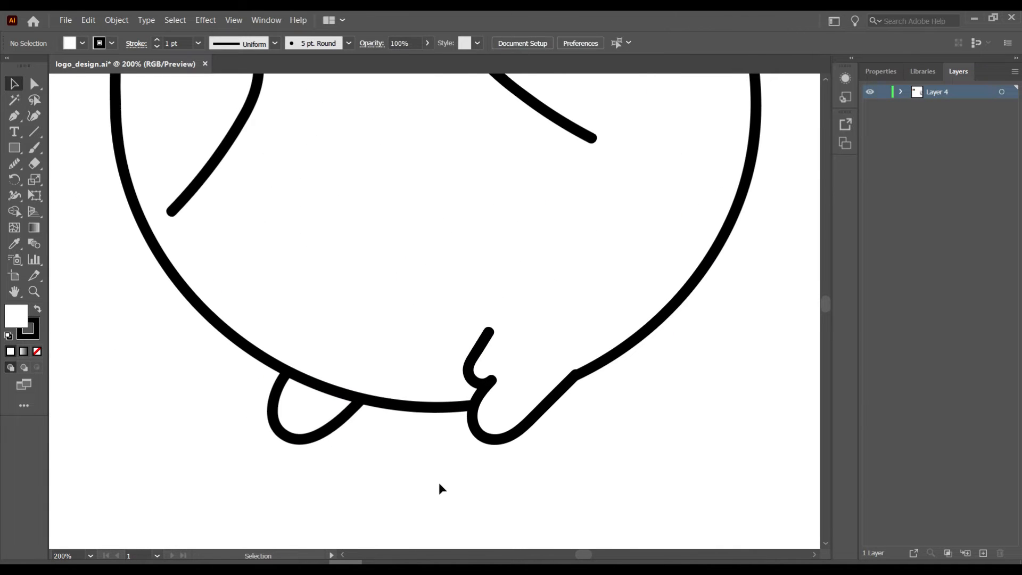
- Cut the body outline on both sides of the right foot and delete the overlapping segment
left_click(456, 408)
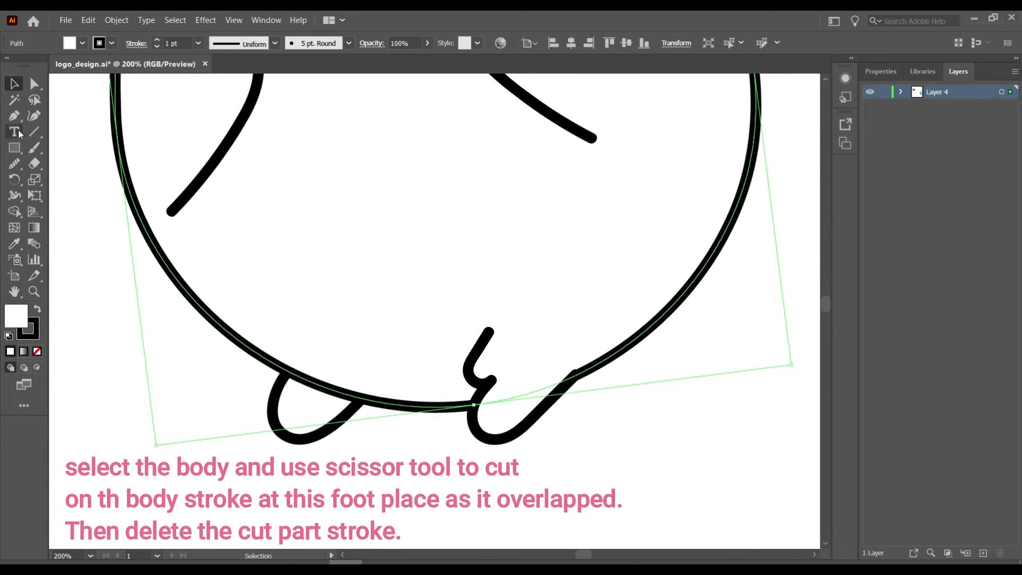
left_click_drag(34, 163, 84, 182)
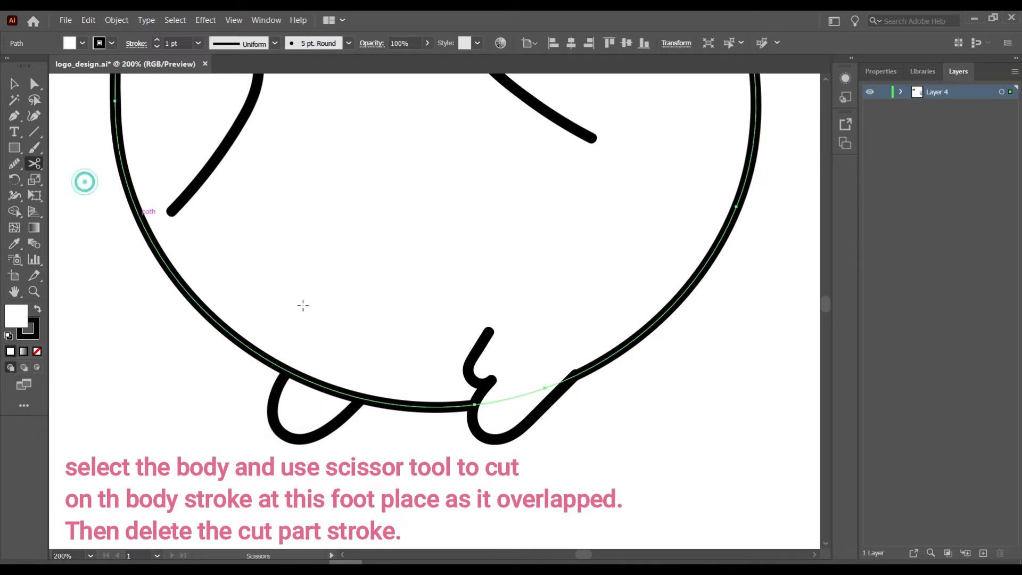
left_click(474, 403)
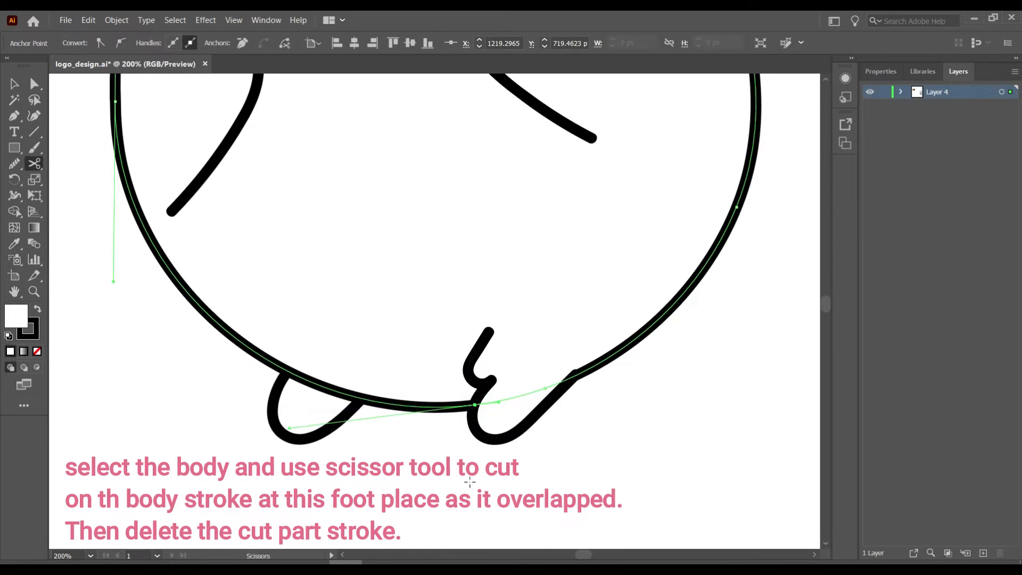
left_click(574, 374)
key("v")
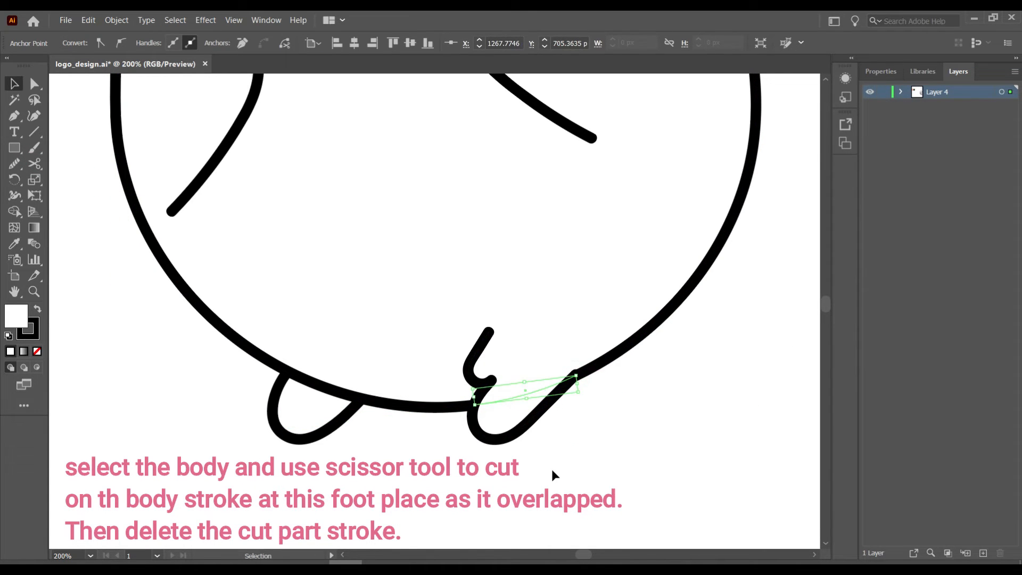
key("Delete")
- Join the right foot stroke's end anchor to the body outline's end anchor
left_click(554, 396)
key("a")
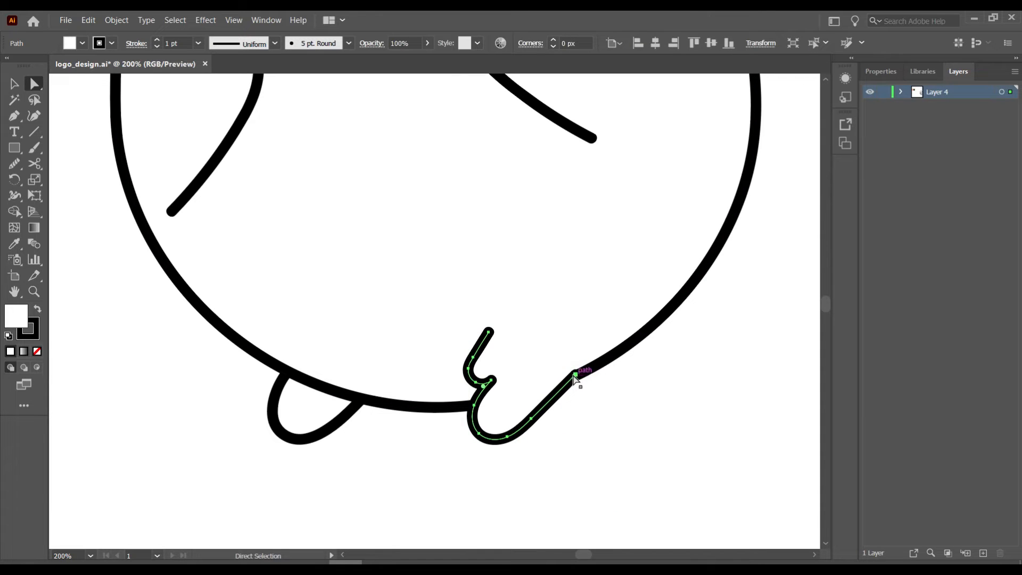
left_click(575, 374)
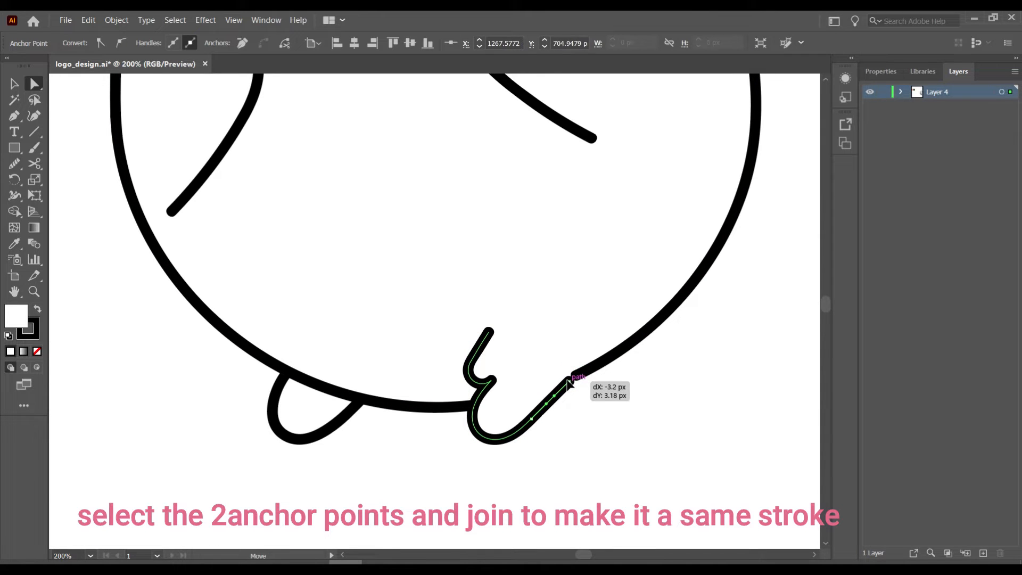
left_click(573, 376, "shift")
right_click(566, 383)
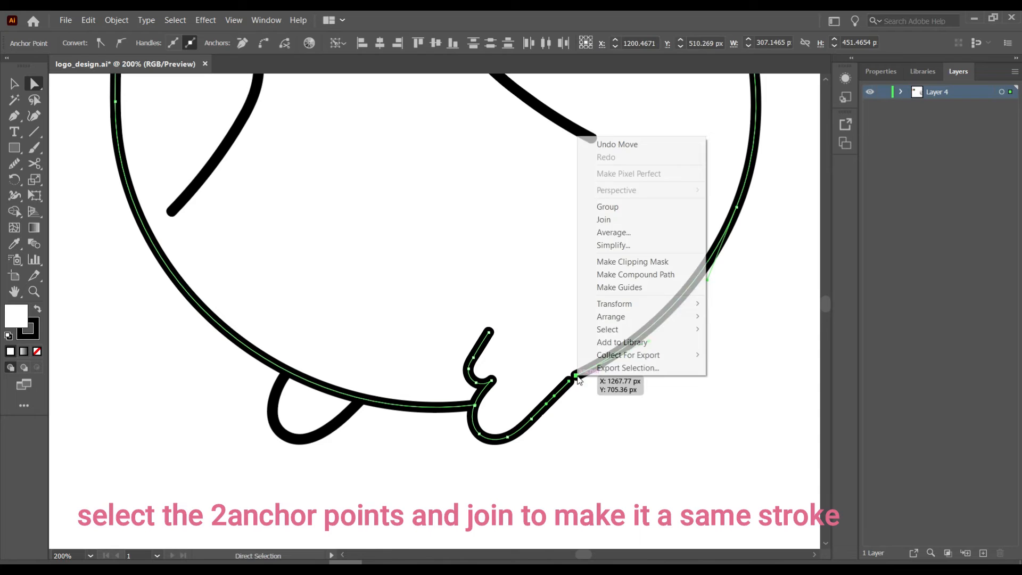
left_click(593, 218)
left_click(575, 451)
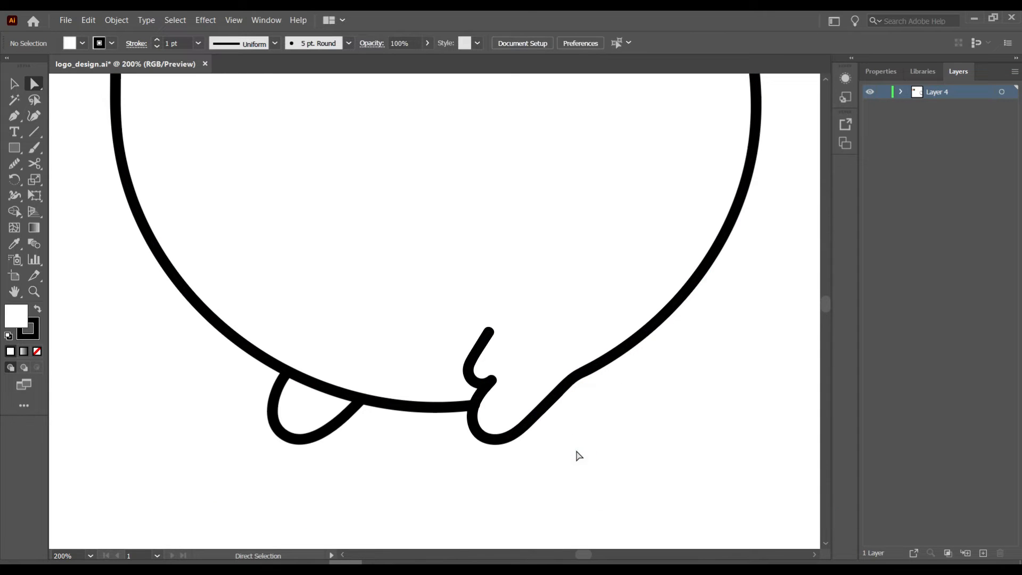
key("ctrl+minus")
- Cut the left foot loop at its crossings with the body and delete the extra diagonal piece
key("ctrl+plus")
key("ctrl+plus")
key("ctrl+plus")
scroll(579, 456, "down", 2)
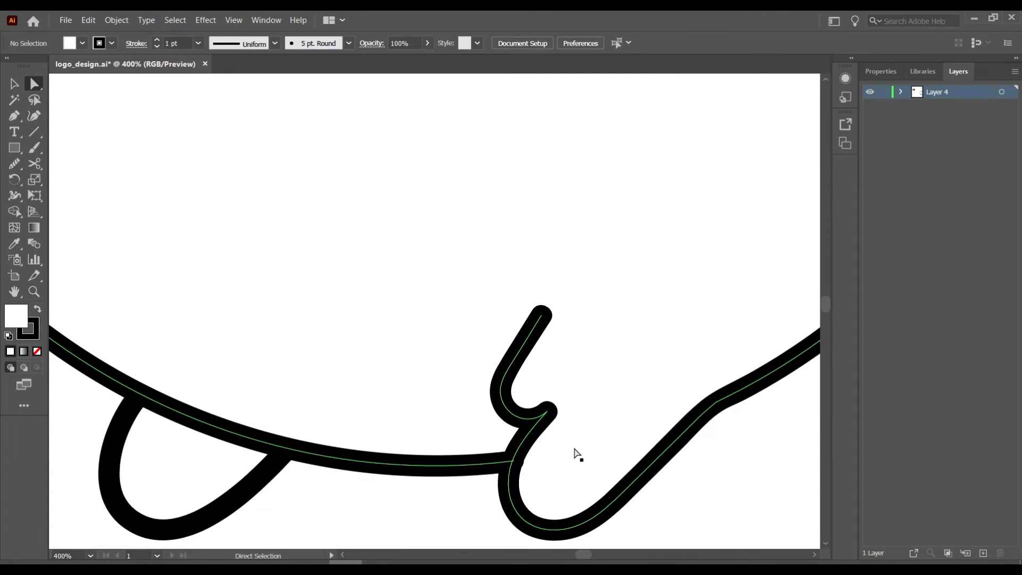
left_click(514, 449)
left_click_drag(515, 450, 524, 449)
key("ctrl+z")
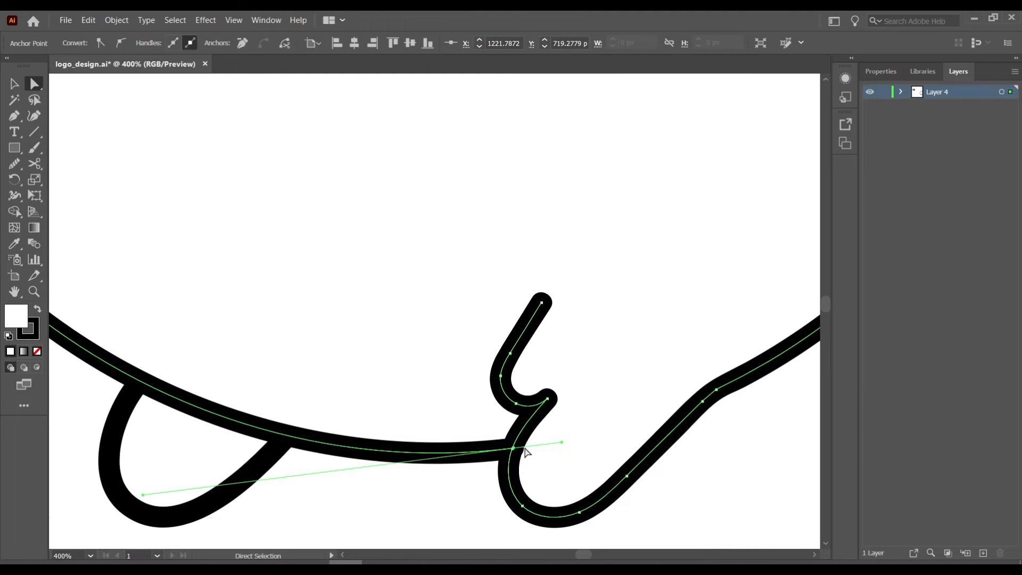
left_click(519, 477)
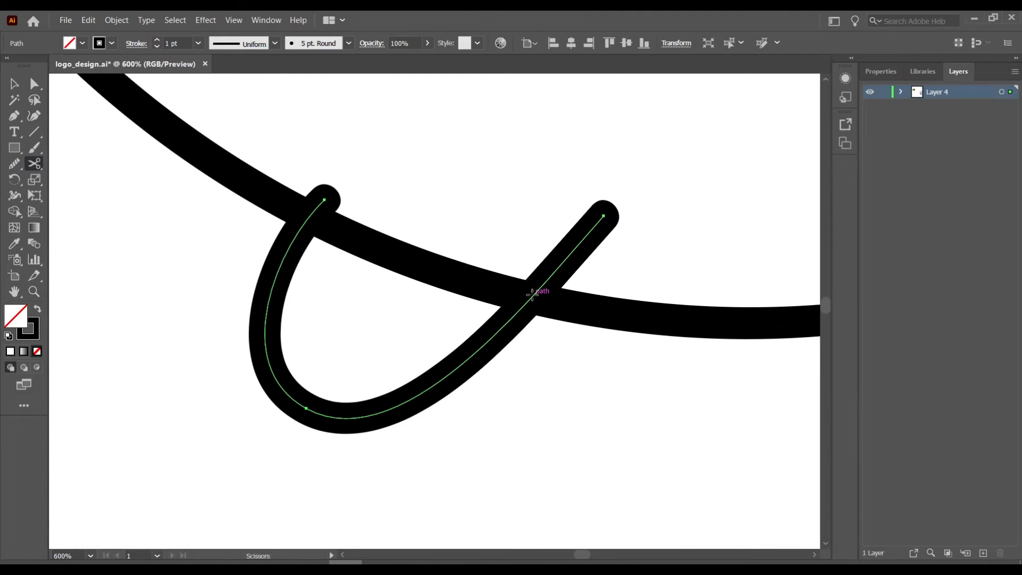
left_click(526, 302)
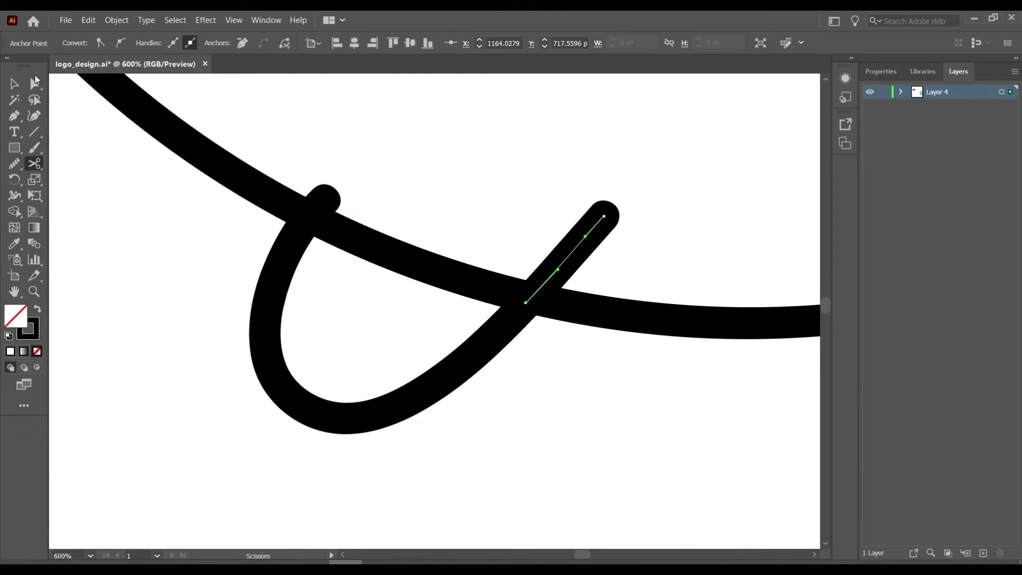
left_click(308, 217)
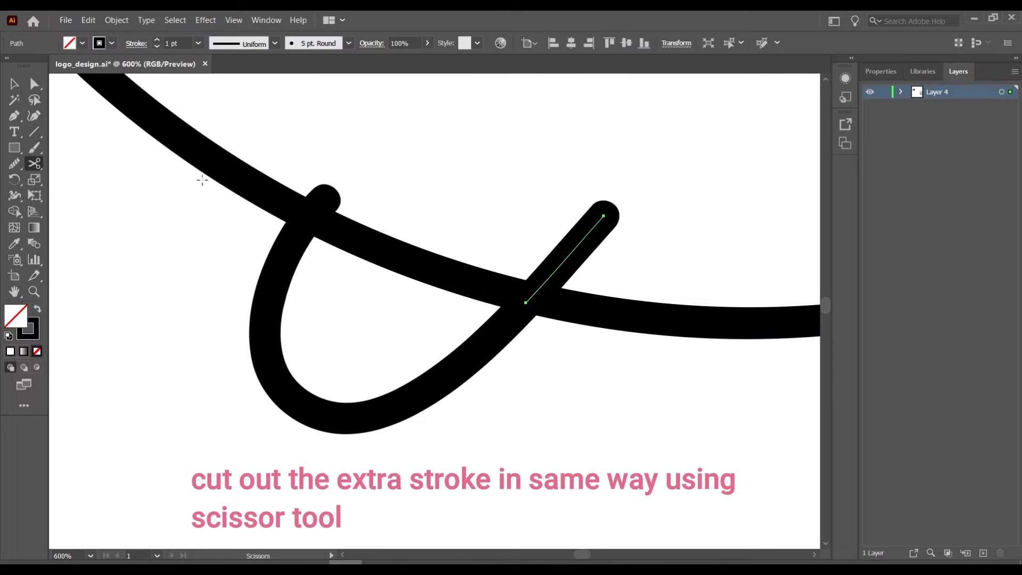
left_click(15, 83)
key("Delete")
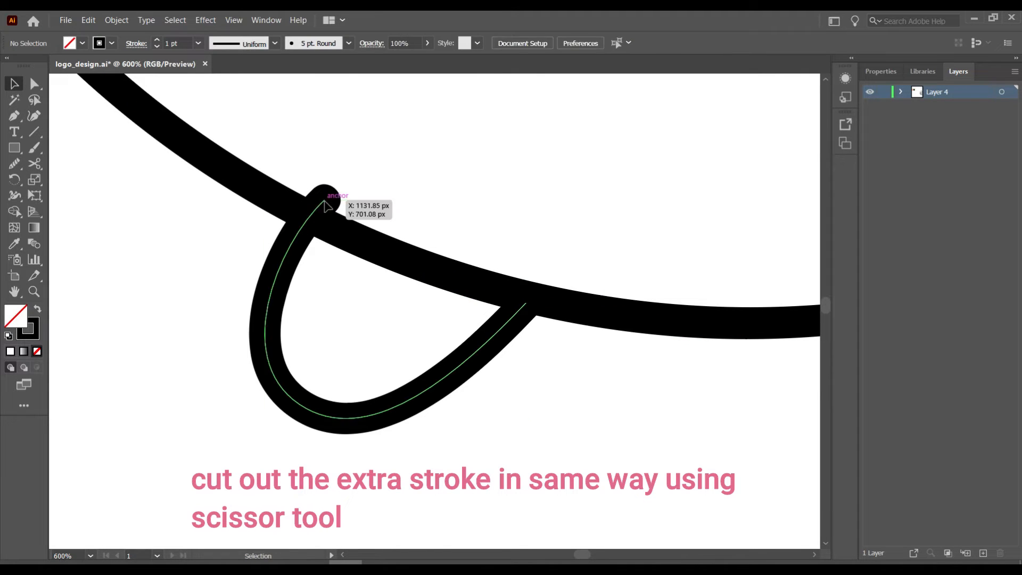
- Reshape the left foot loop's curve near its top with Direct Selection
key("a")
left_click(309, 216)
left_click(236, 362)
left_click(260, 345)
left_click_drag(261, 262, 271, 273)
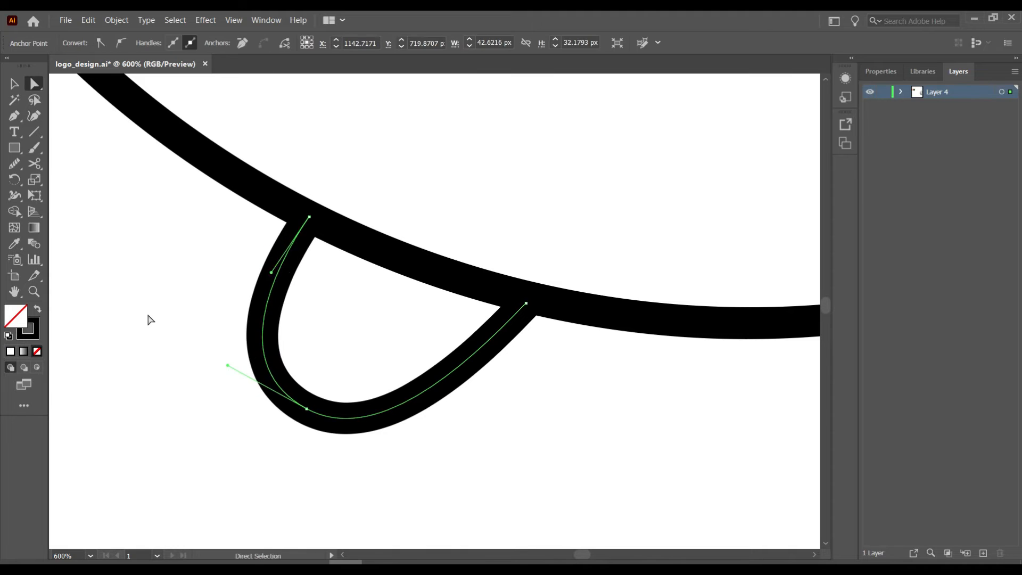
left_click(149, 319)
key("ctrl+0")
left_click(14, 117)
- Draw the first two curved leaves above the head with the Pen, making their tips sharp corners
left_click(282, 222)
left_click_drag(254, 136, 275, 148)
left_click(254, 200)
left_click_drag(291, 246, 289, 276)
left_click(292, 248)
left_click_drag(286, 158, 300, 112)
left_click(286, 158)
- Draw the third curved leaf with a sharp corner tip
left_click_drag(328, 239, 327, 238)
left_click_drag(331, 296, 331, 293)
left_click(328, 239)
left_click_drag(327, 173, 347, 143)
left_click(328, 174)
left_click_drag(350, 243, 339, 295)
- Cut a leaf outline at its crossing with Scissors and delete the overlapping segment
key("v")
left_click(426, 254)
left_click(321, 215)
key("a")
key("ctrl+plus")
key("ctrl+plus")
key("ctrl+plus")
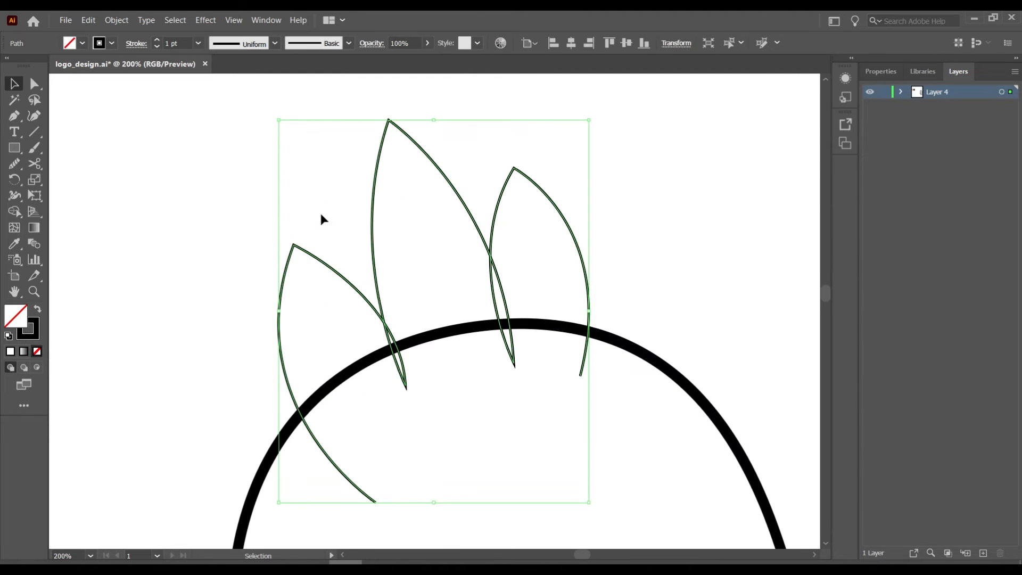
key("c")
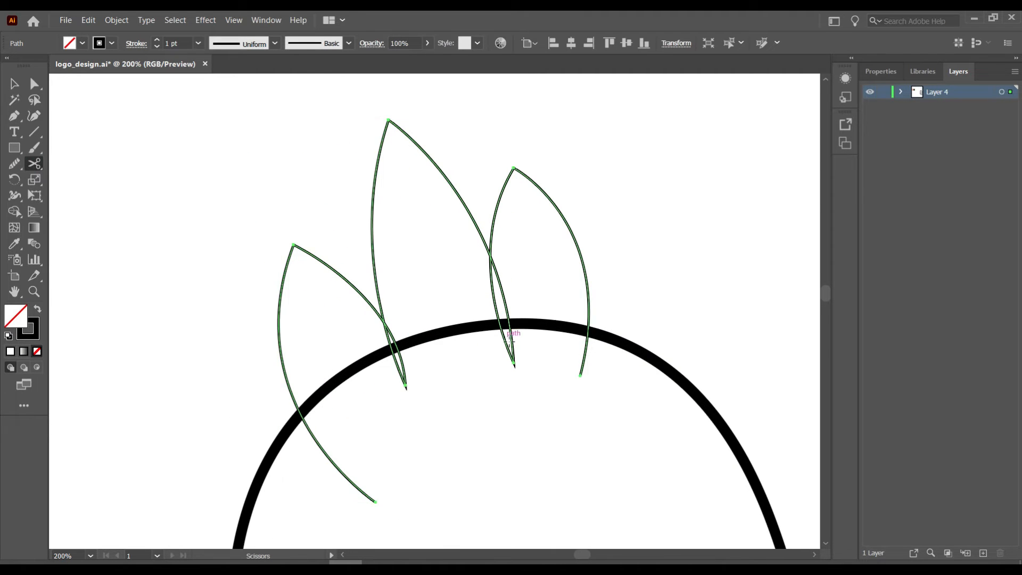
left_click(489, 256)
key("v")
key("Delete")
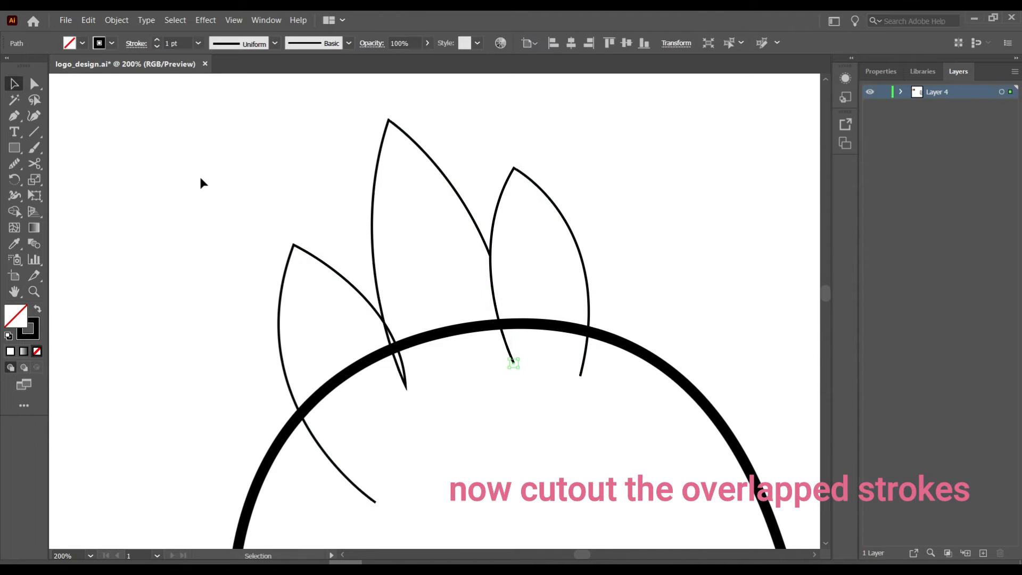
- Cut the left two-leaf path at the lower tip and where the leaves cross to trim the overlap
left_click(378, 313)
left_click(34, 163)
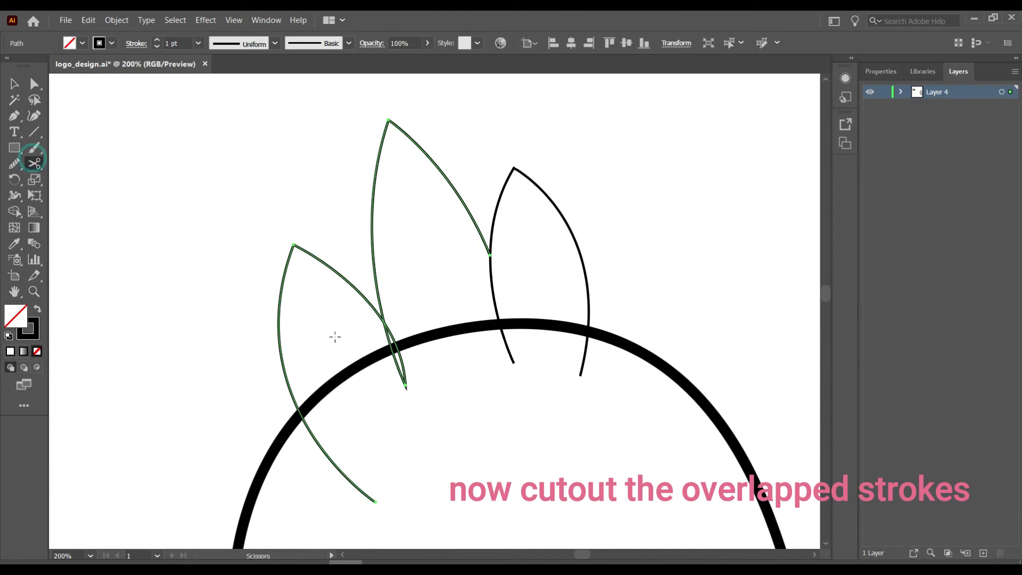
left_click(404, 384)
left_click(384, 321)
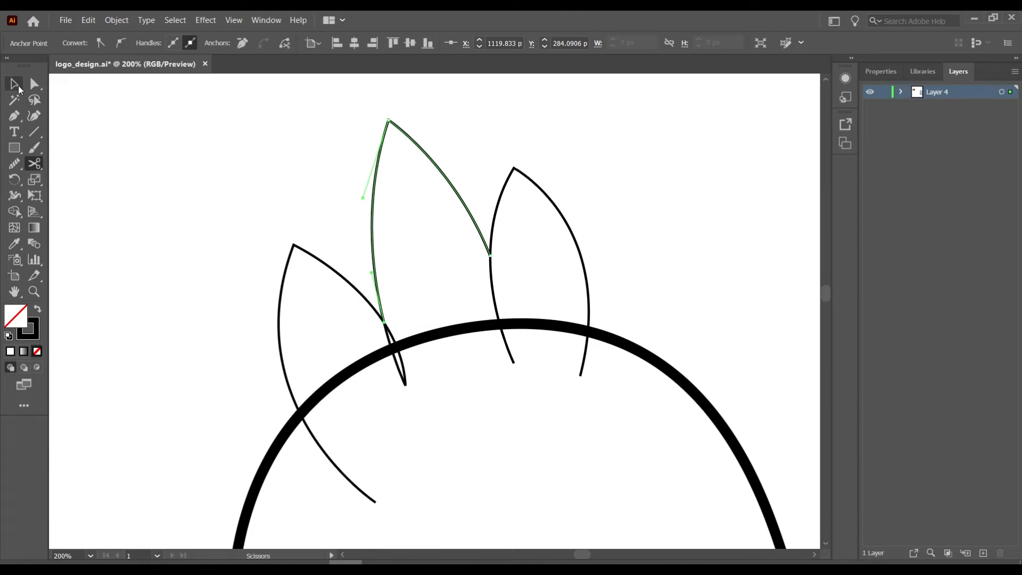
left_click(19, 89)
key("ctrl+z")
key("c")
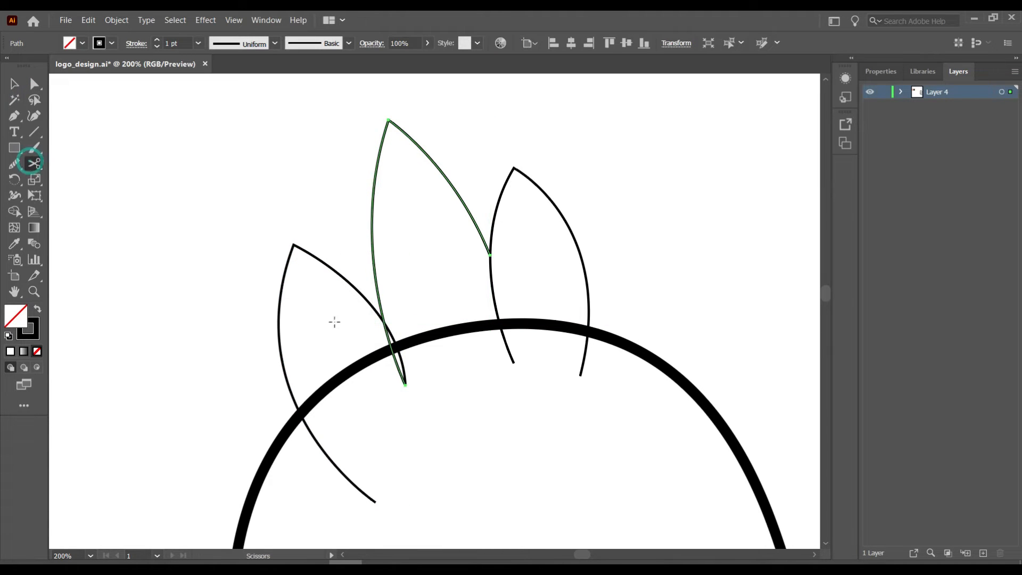
left_click(384, 321)
key("v")
left_click(182, 213)
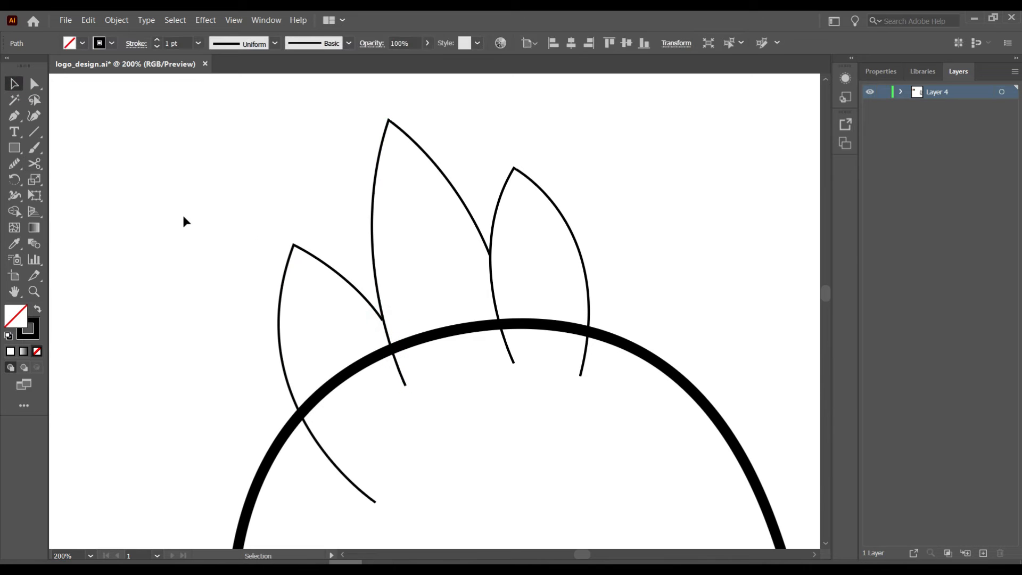
scroll(237, 330, "down", 2)
- Apply the 5 pt. Round brush to all the leaf outlines
left_click_drag(223, 308, 613, 136)
left_click(348, 43)
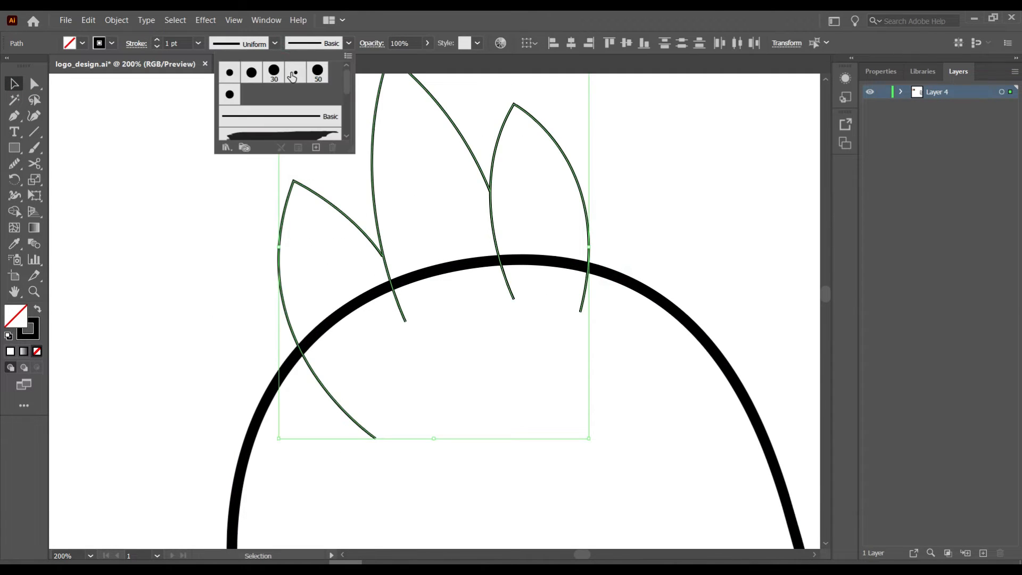
left_click(229, 73)
left_click(174, 239)
left_click(182, 252)
- Cut the head outline at the left and right leaves and delete the arc behind them
scroll(200, 276, "up", 1)
left_click(282, 386)
scroll(282, 386, "right", 4)
left_click(32, 166)
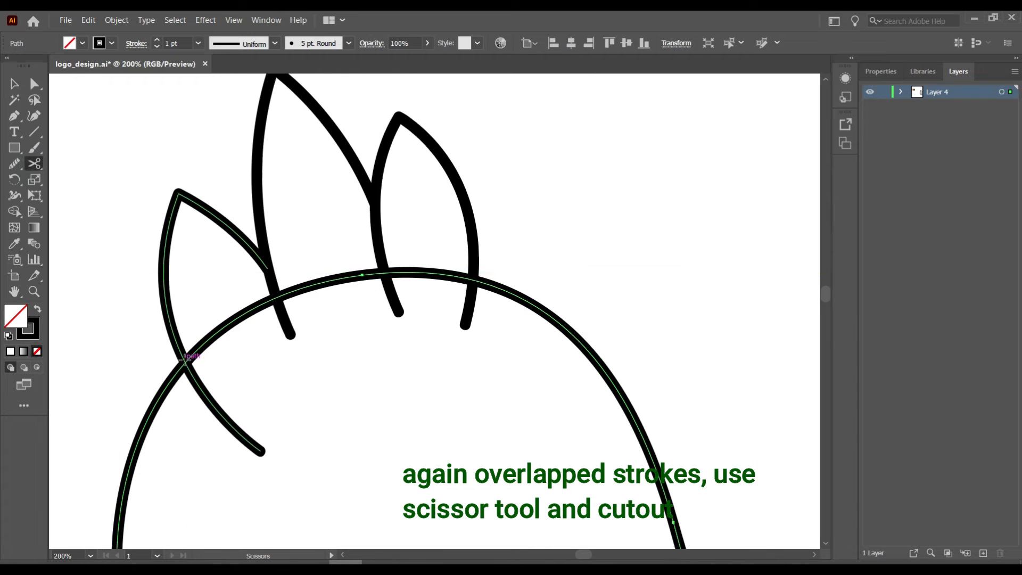
left_click(183, 365)
left_click(472, 280)
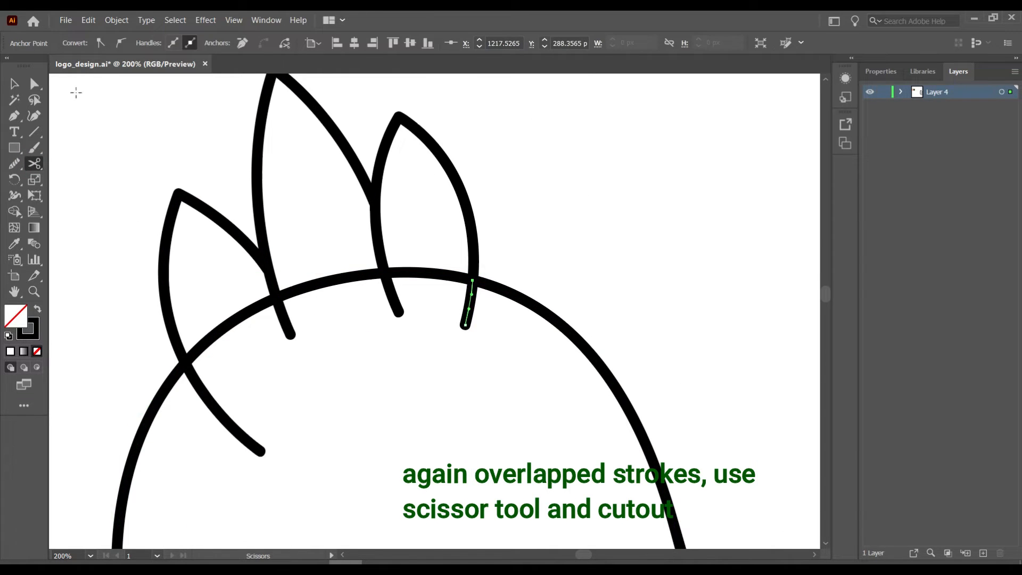
key("ctrl+z")
left_click(471, 280)
key("Return")
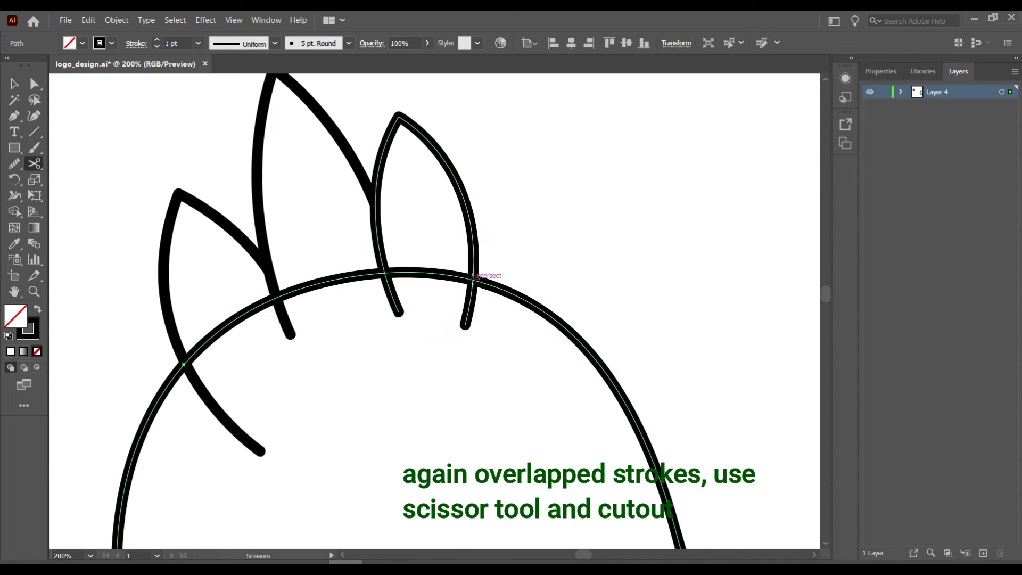
left_click(472, 280)
left_click(471, 279)
key("v")
key("Delete")
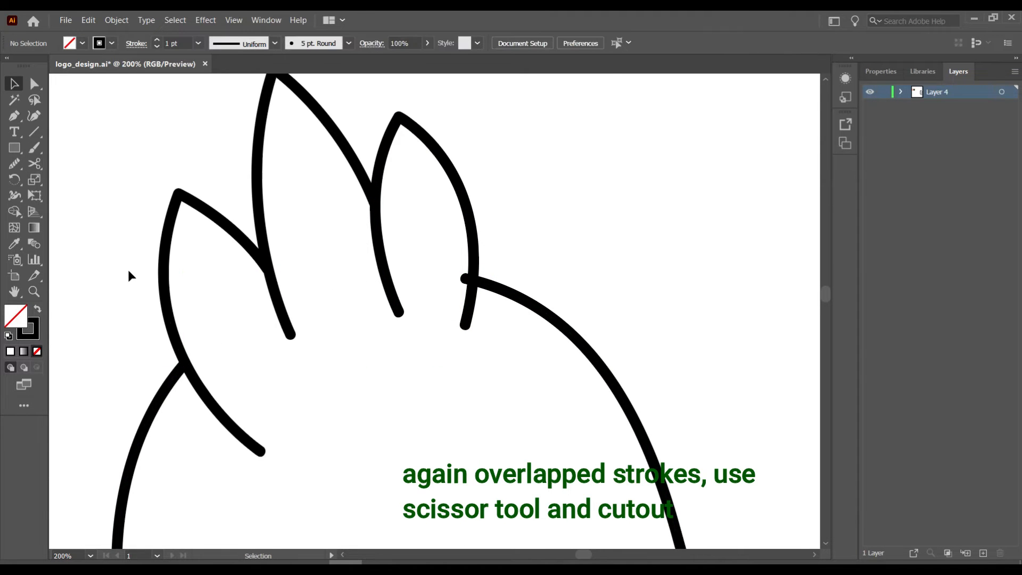
- Cut off and delete the leftover end piece of the head outline near the right leaf
left_click(478, 282)
key("a")
left_click(467, 277)
scroll(468, 275, "up", 6)
left_click(34, 163)
left_click(497, 314)
key("v")
key("Delete")
- Nudge the head outline's end point at the leaf junction, then zoom out to the whole character
left_click(547, 328)
left_click(34, 86)
left_click_drag(496, 319, 501, 318)
left_click(15, 84)
left_click(211, 274)
key("ctrl+minus")
key("ctrl+minus")
key("ctrl+minus")
key("ctrl+minus")
key("ctrl+minus")
key("ctrl+minus")
key("ctrl+minus")
scroll(211, 272, "down", 2)
key("ctrl+minus")
key("ctrl+minus")
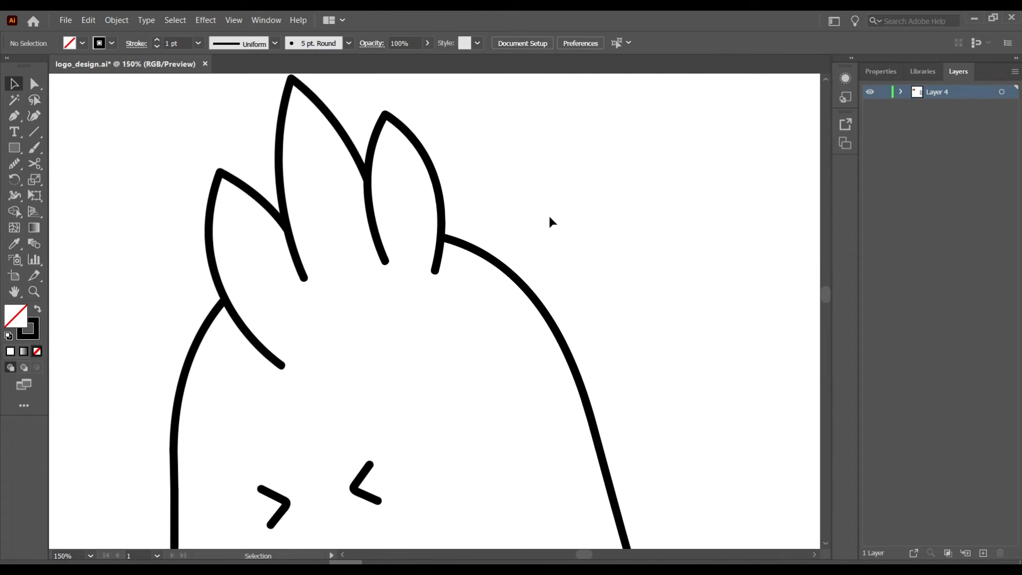
- Paint the splash outline around its lobes beside the character and close it into one shape
scroll(549, 216, "down", 1)
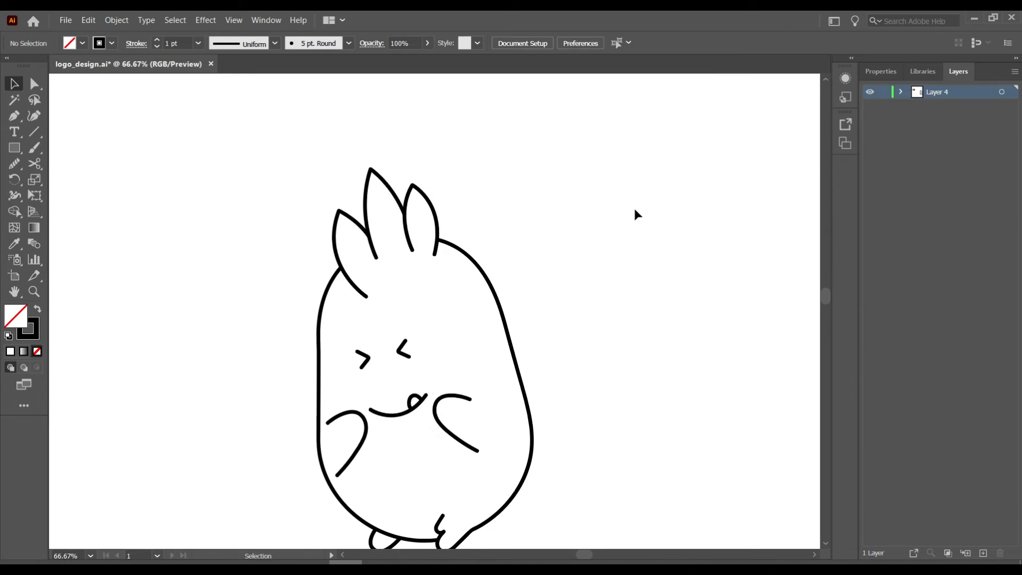
scroll(634, 209, "right", 2)
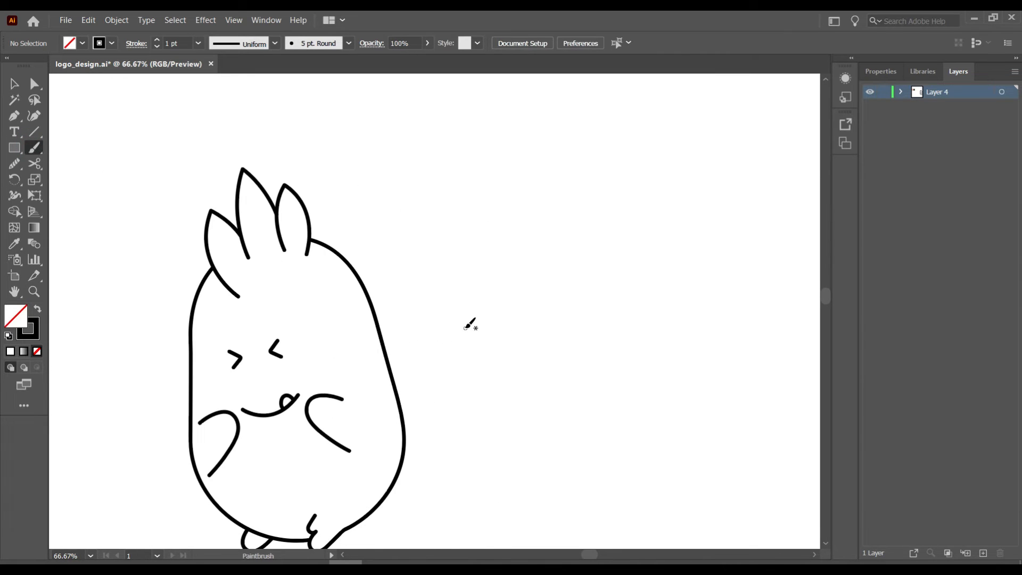
left_click_drag(499, 259, 482, 218)
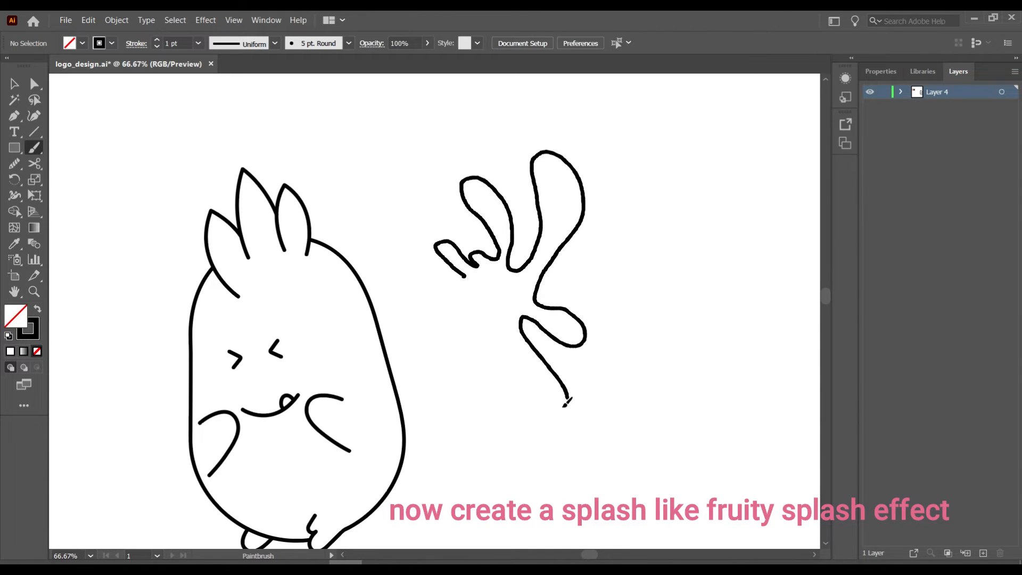
mouse_move(496, 318)
left_mouse_down()
mouse_move(479, 306)
mouse_move(429, 323)
left_mouse_up()
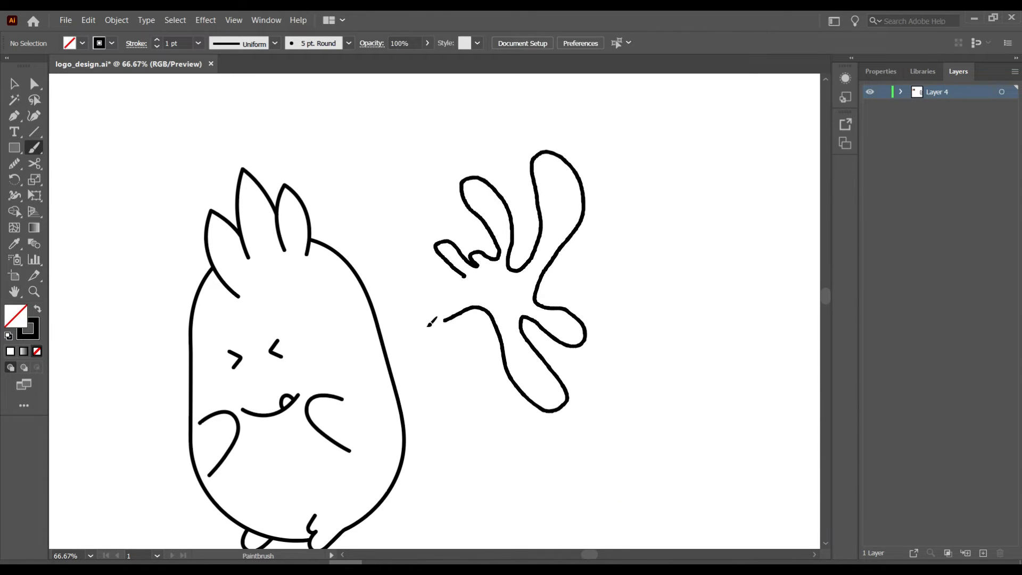
left_click_drag(467, 274, 471, 267)
left_click(468, 278)
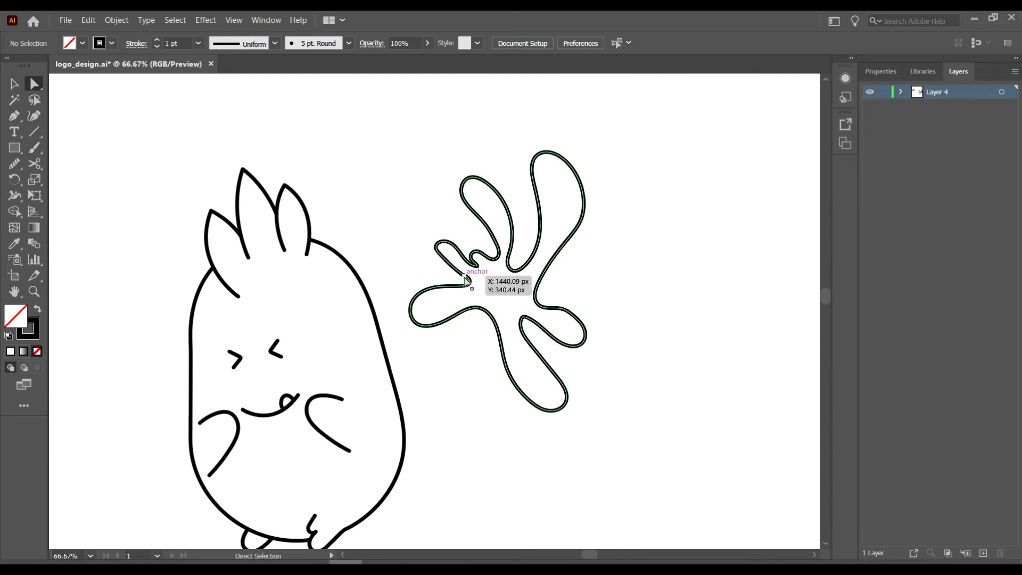
scroll(468, 280, "up", 5)
right_click(432, 307)
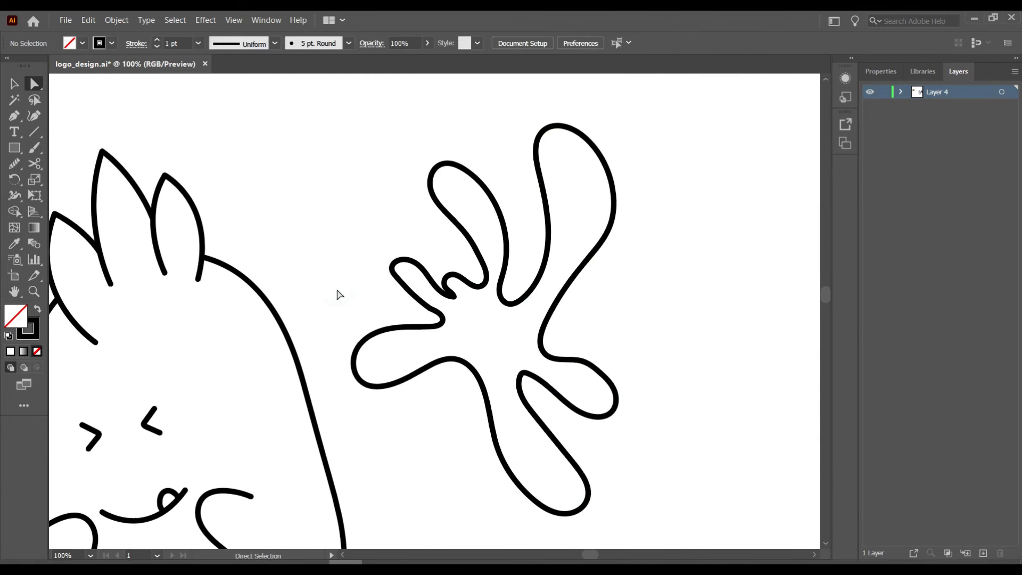
- Smooth the splash's four lobes and its small hooked notch
left_click_drag(535, 372, 552, 438)
mouse_move(576, 361)
left_mouse_down()
mouse_move(615, 393)
mouse_move(574, 410)
left_mouse_up()
left_click_drag(445, 212, 505, 239)
left_click_drag(392, 328, 391, 385)
left_click_drag(449, 283, 462, 307)
- Scale the splash shape down about its centre
key("v")
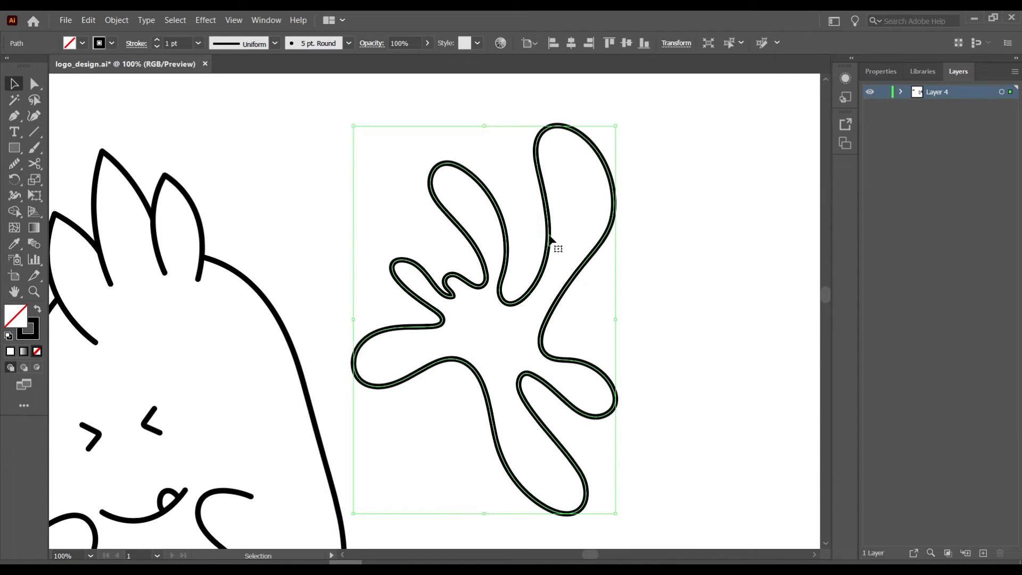
left_click_drag(552, 239, 547, 365)
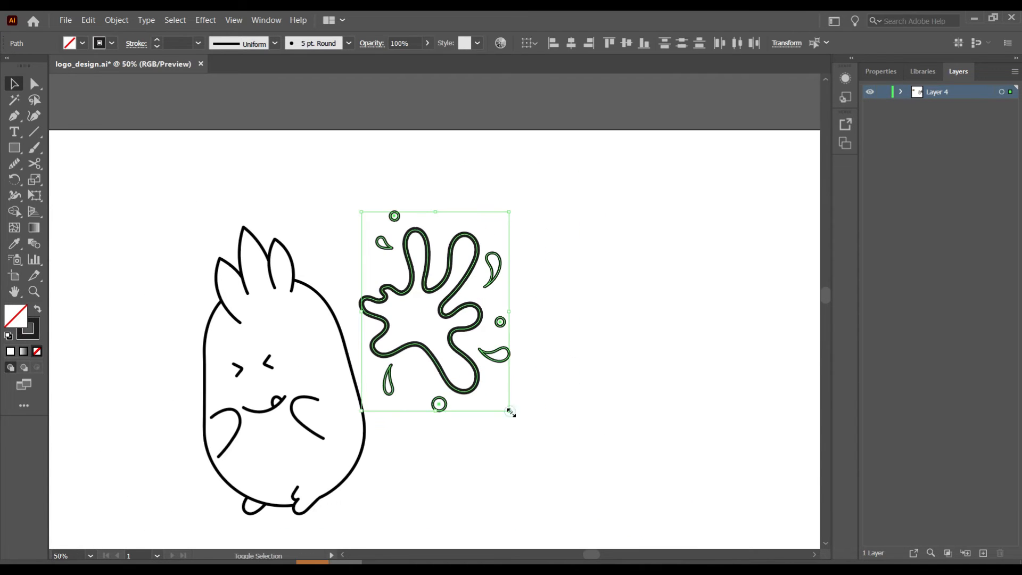
left_click_drag(510, 412, 480, 372)
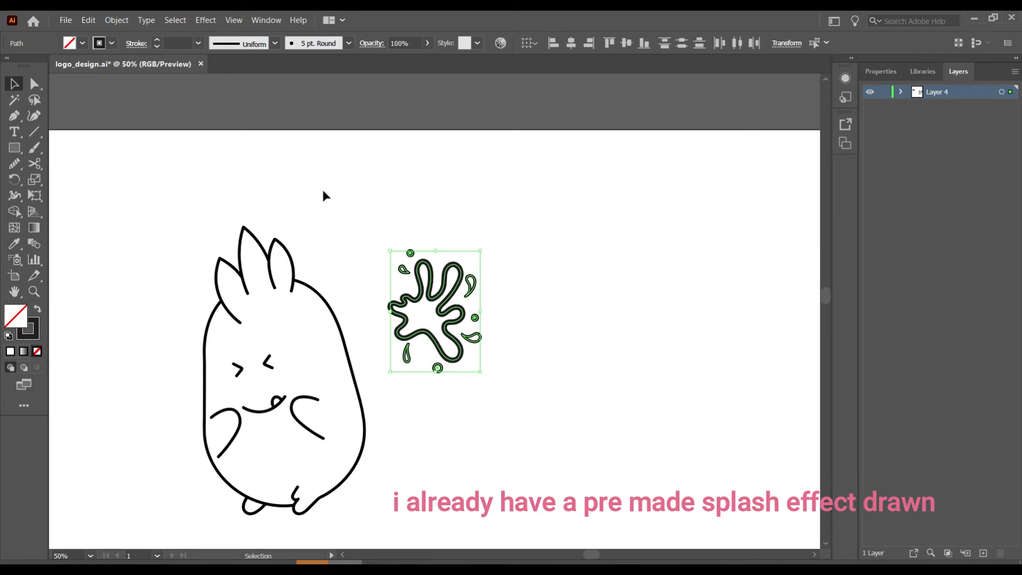
- Thin the splash droplets' stroke to 0.75 pt
left_click(35, 326)
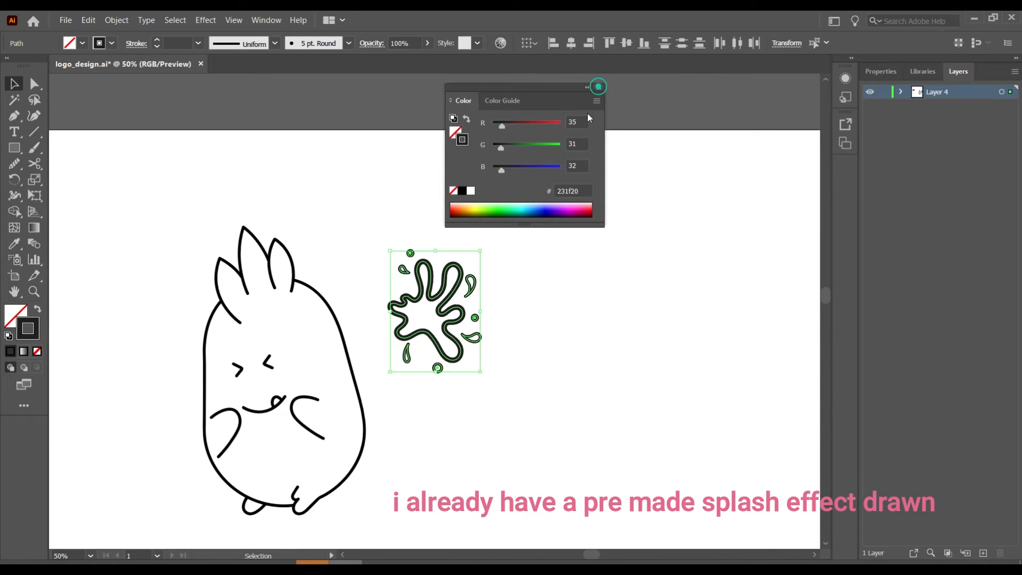
left_click(598, 86)
left_click(454, 322)
left_click(494, 205)
left_click_drag(367, 228, 493, 380)
left_click(443, 326, "shift")
left_click(157, 47)
left_click(529, 198)
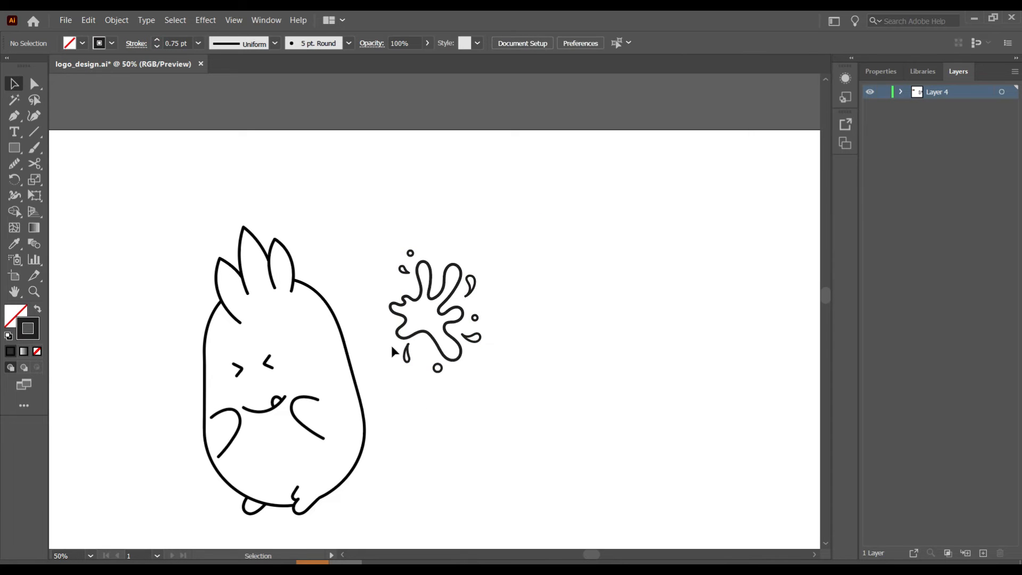
- Move the whole splash onto the pineapple's upper right and resize it to fit
left_click_drag(383, 387, 522, 196)
left_click_drag(443, 319, 368, 334)
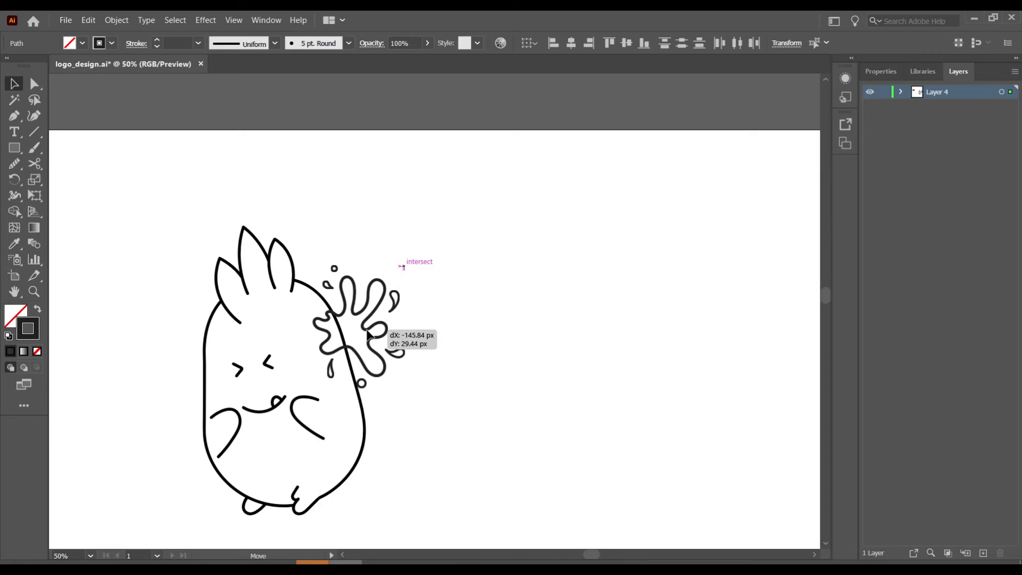
left_click_drag(368, 334, 368, 334)
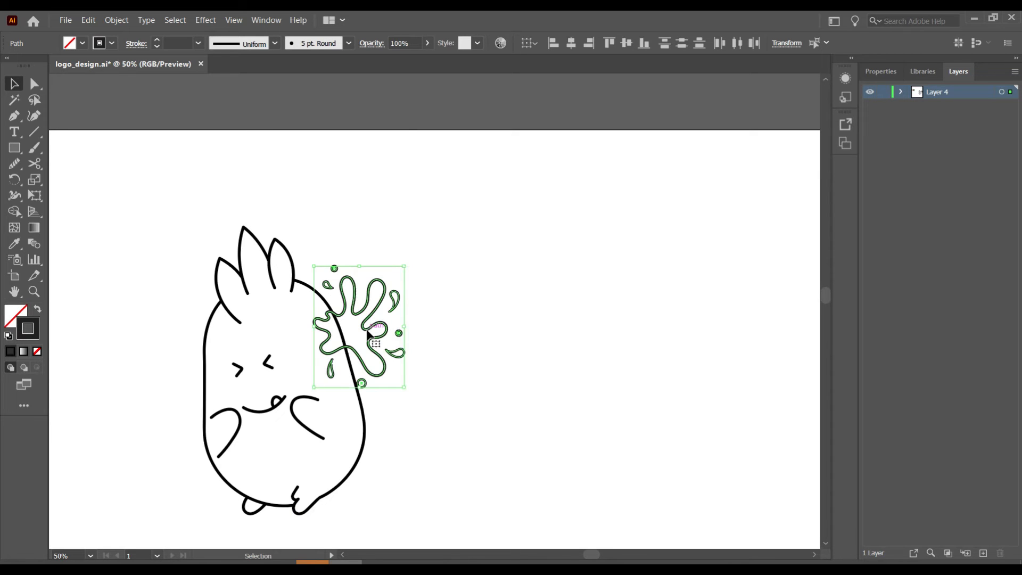
left_click_drag(403, 266, 400, 264)
left_click(464, 301)
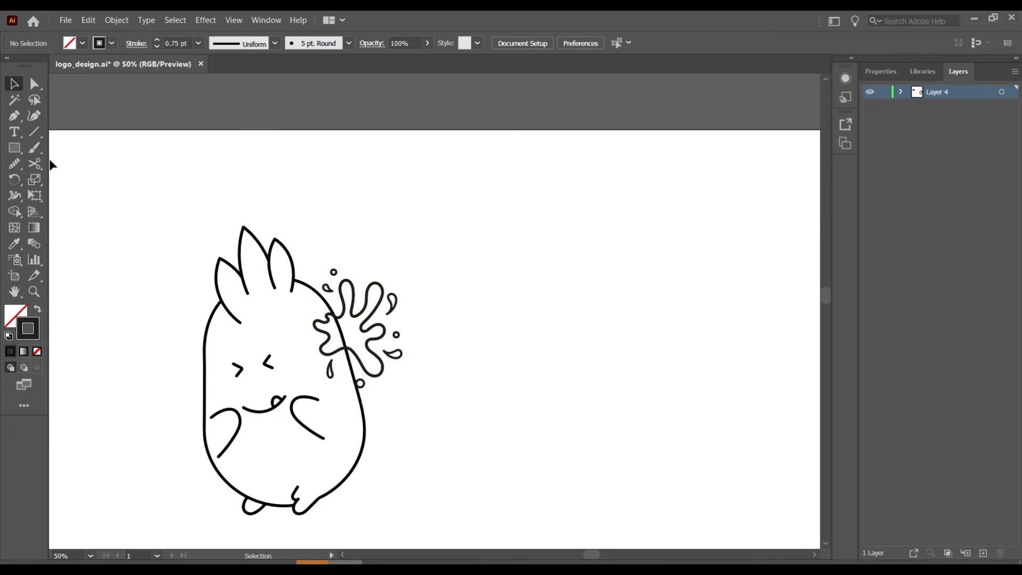
- Cut the body outline at both splash edges with Scissors and delete the hidden segment
left_click(34, 163)
left_click(326, 306)
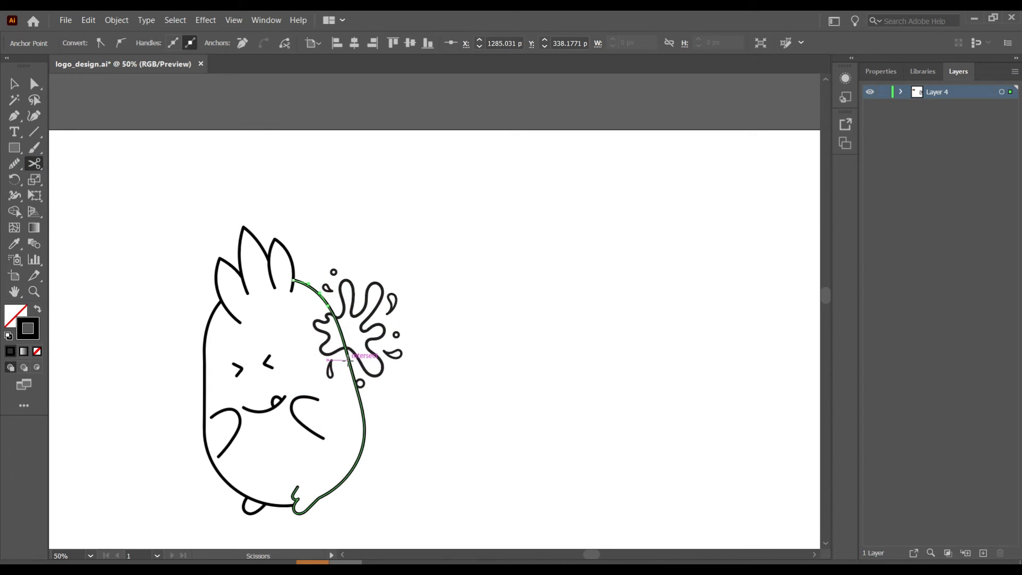
left_click(347, 354)
key("v")
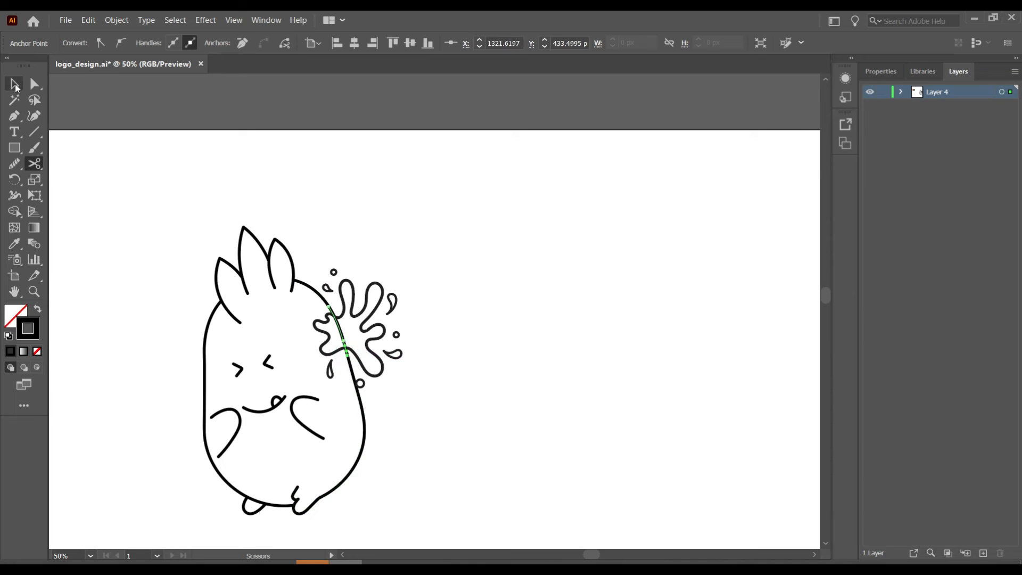
key("Delete")
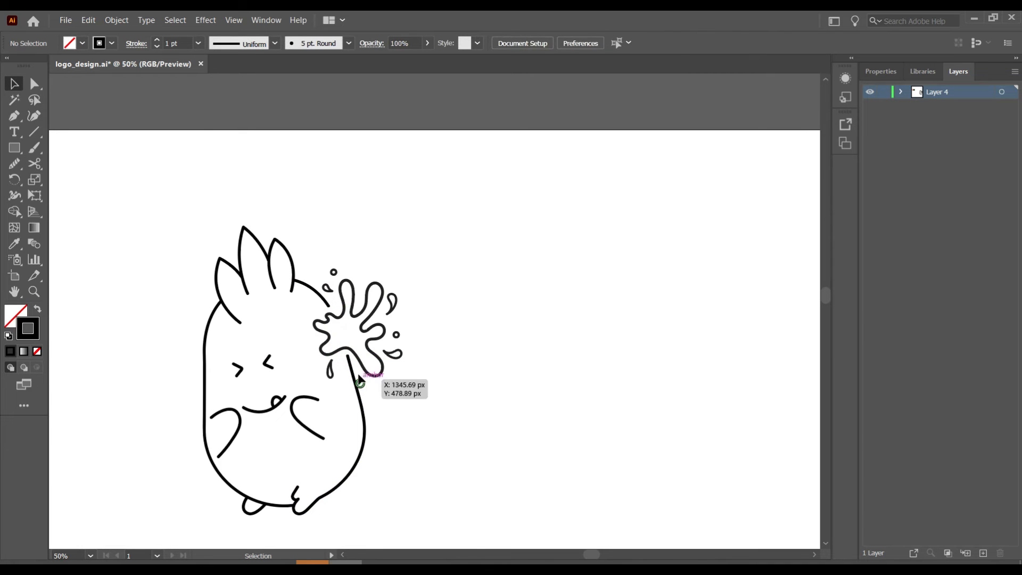
- Nudge the main splash path and its droplets slightly right
left_click(345, 313)
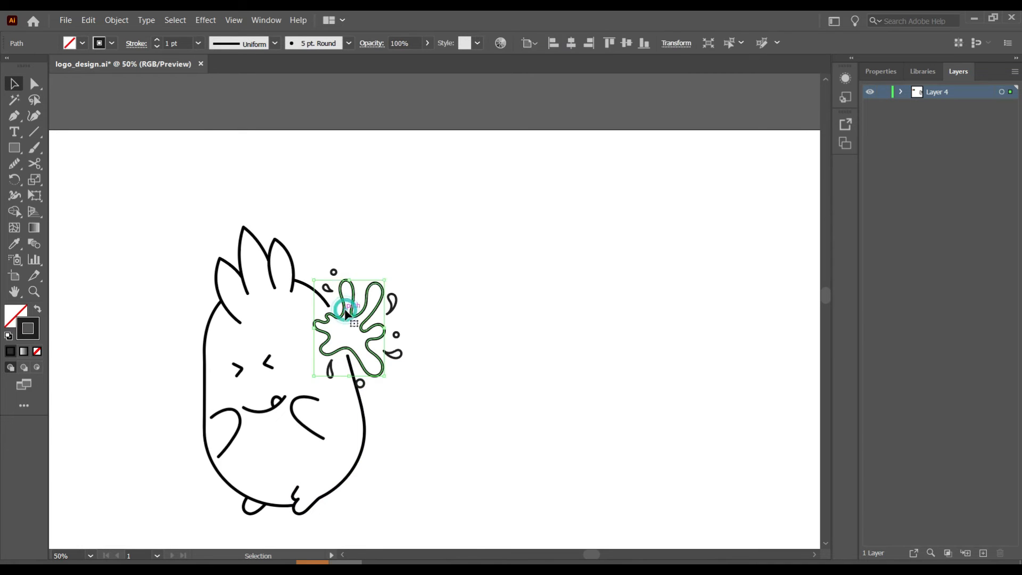
left_click(334, 273, "shift")
left_click(360, 383, "shift")
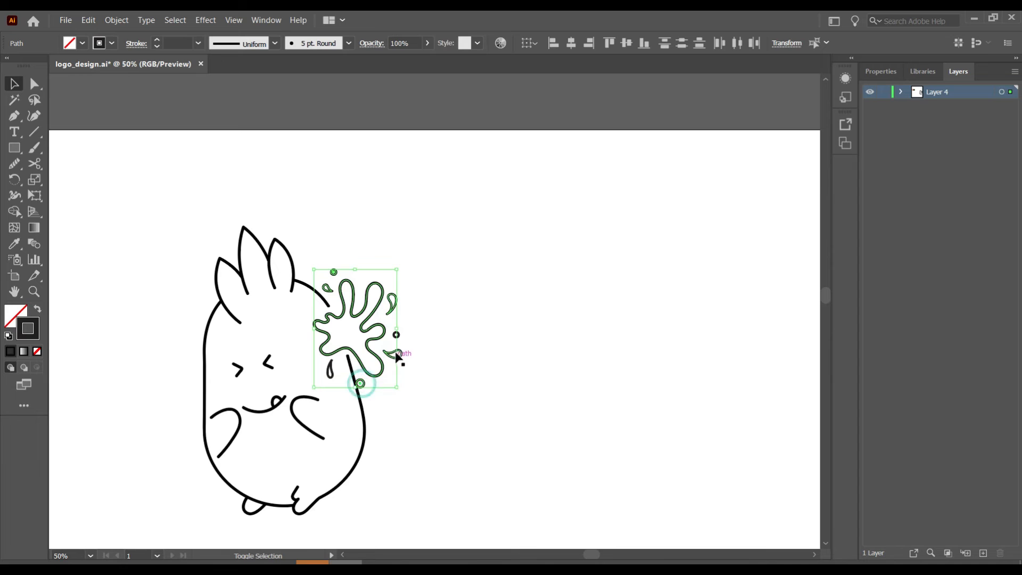
left_click(395, 335, "shift")
left_click(330, 370, "shift")
key("Right")
key("Right")
key("Right")
key("Right")
key("Right")
key("Right")
key("Right")
key("Right")
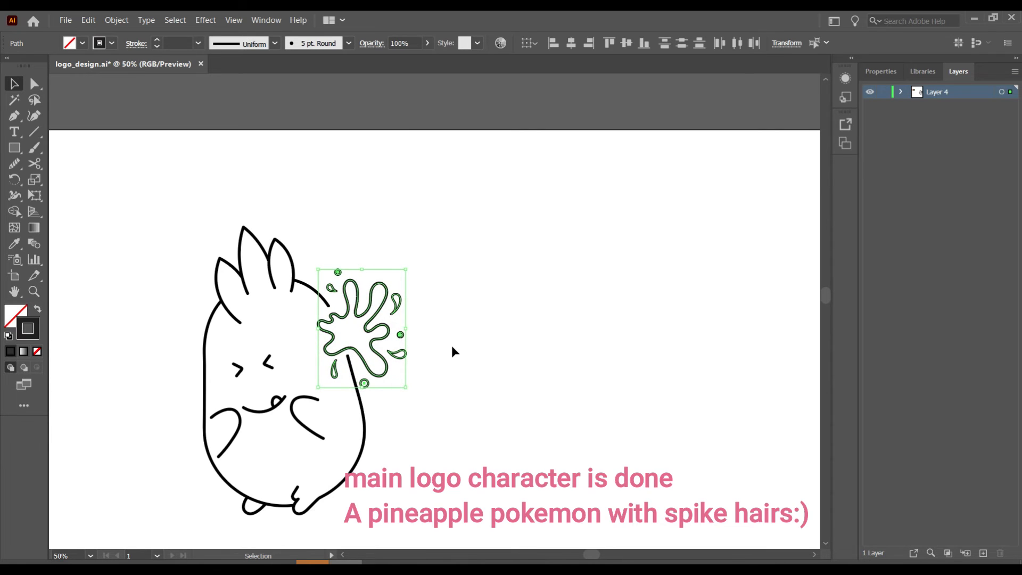
left_click(426, 250)
scroll(470, 234, "down", 3)
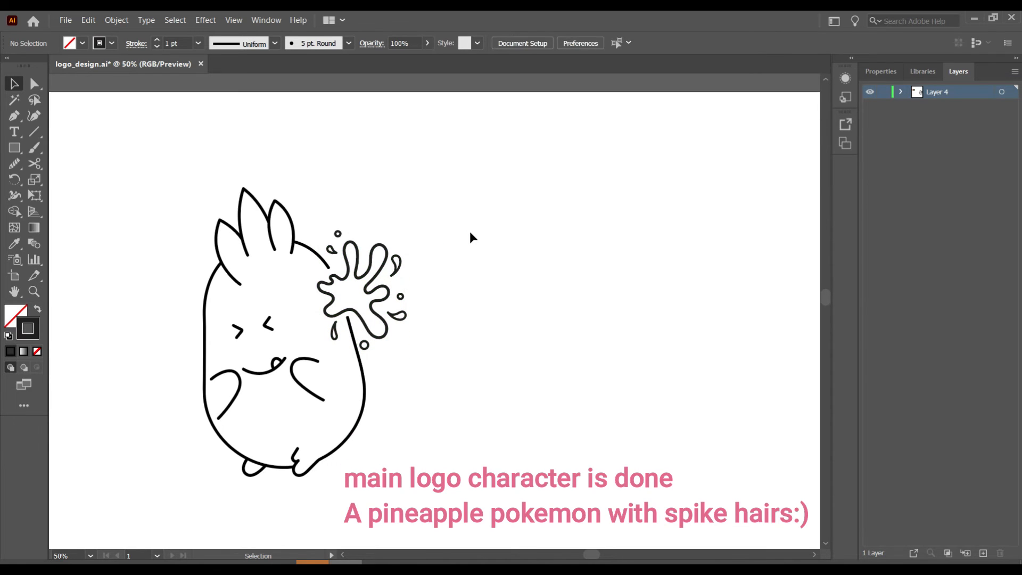
key("ctrl+minus")
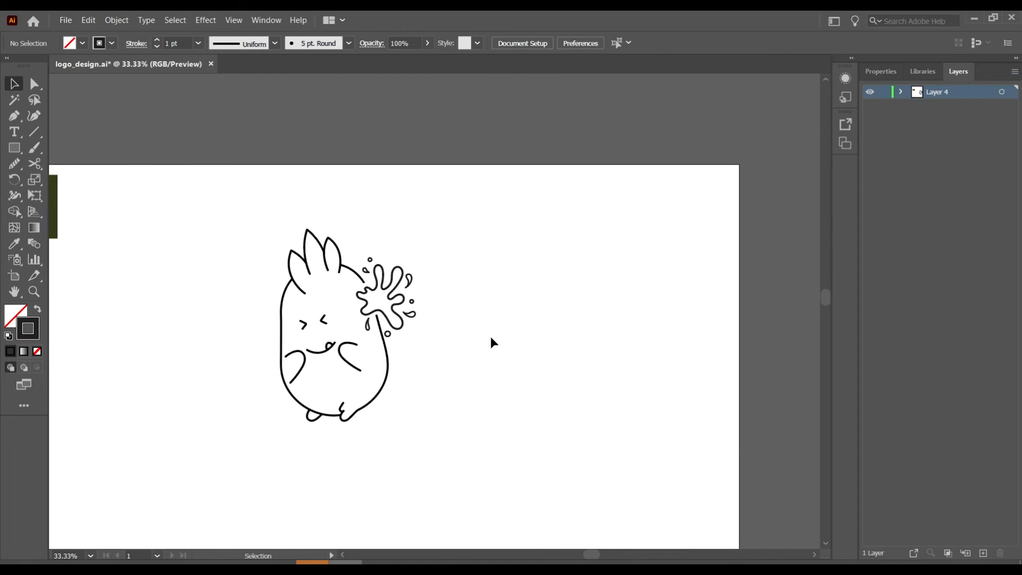
- Group the pineapple character with its splash
scroll(490, 337, "left", 2)
left_click_drag(497, 253, 494, 231)
right_click(422, 273)
left_click(462, 344)
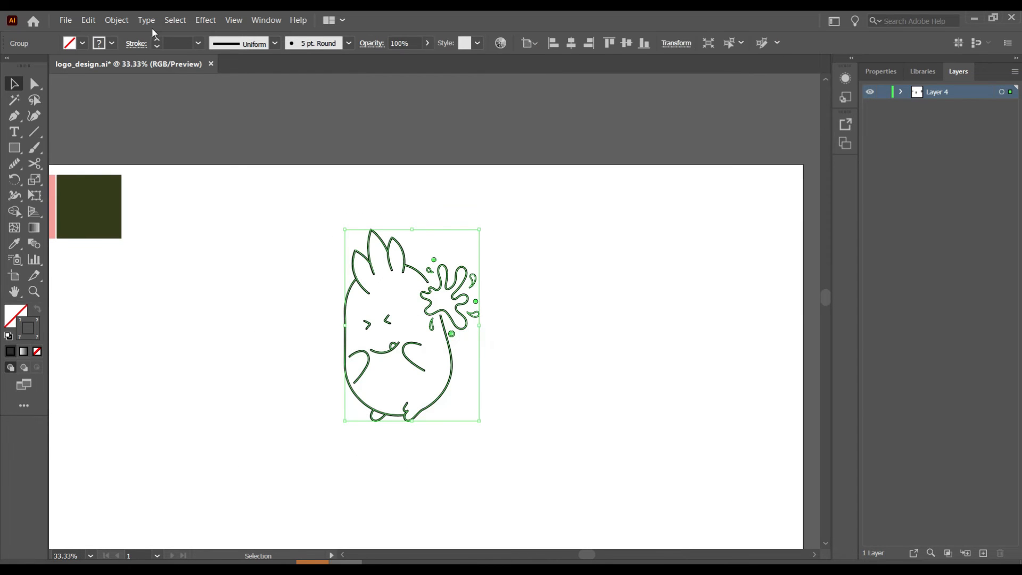
left_click(235, 290)
- Draw a circle around the character using the 5 pt round brush
scroll(312, 380, "down", 3)
left_click_drag(436, 287, 421, 351)
left_click(520, 324)
left_click_drag(15, 148, 74, 179)
left_click_drag(379, 291, 503, 415)
left_click(17, 89)
left_click(348, 43)
- Centre the circle and character horizontally and vertically
left_click(297, 70)
left_click_drag(205, 374, 561, 171)
left_click(571, 43)
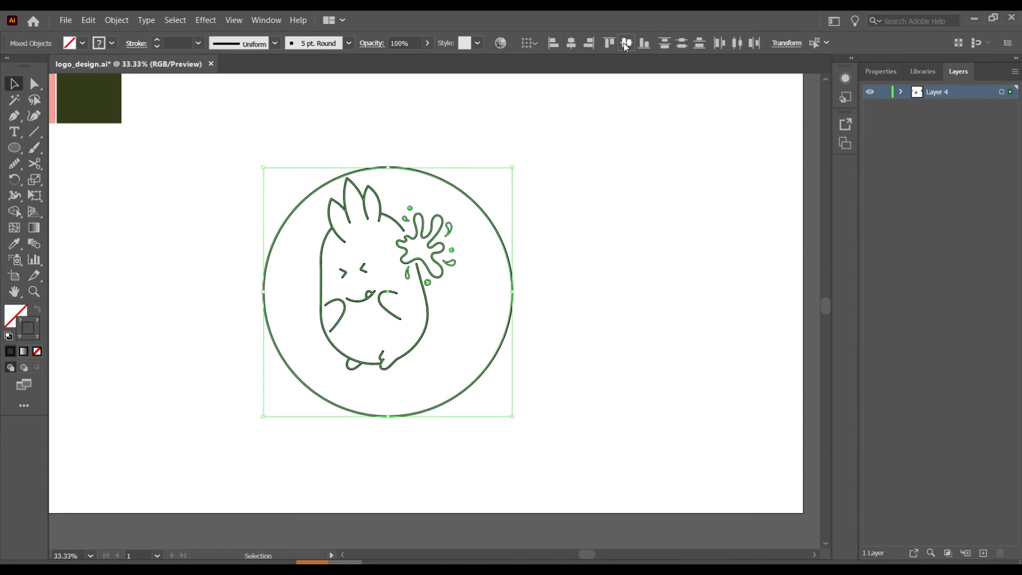
left_click(626, 43)
left_click(554, 171)
- Shrink the circle slightly and nudge it back into centre
left_click(511, 287)
left_click_drag(511, 408, 499, 395)
left_click(472, 346)
left_click_drag(472, 345, 456, 369)
key("Right")
key("Right")
key("Right")
key("Right")
key("Right")
key("Down")
key("Down")
left_click(575, 324)
left_click(460, 198)
- Paste a copy of the circle in front and enlarge it into the outer ring
right_click(419, 172)
left_click(88, 20)
left_click(137, 100)
left_click_drag(496, 400, 541, 447)
left_click(375, 141)
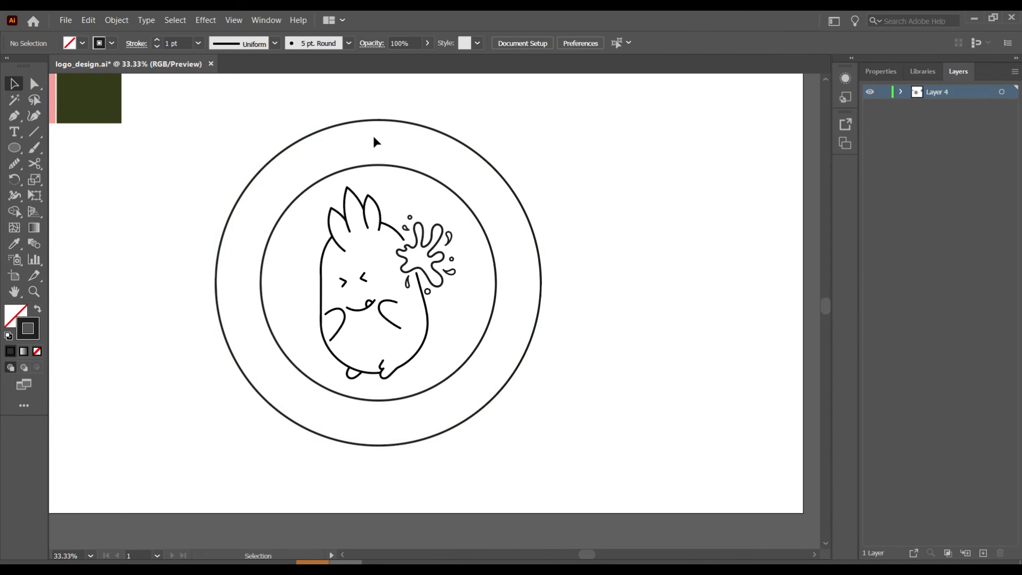
- Copy the inner circle, paste it in front, and enlarge it into a middle ring
left_click(386, 166)
left_click(88, 20)
left_click(104, 77)
left_click(89, 20)
left_click(137, 100)
left_click_drag(496, 400, 518, 421)
left_click(15, 131)
- Start Type on a Path along the middle ring and clear the placeholder text
left_click(76, 165)
left_click(339, 148)
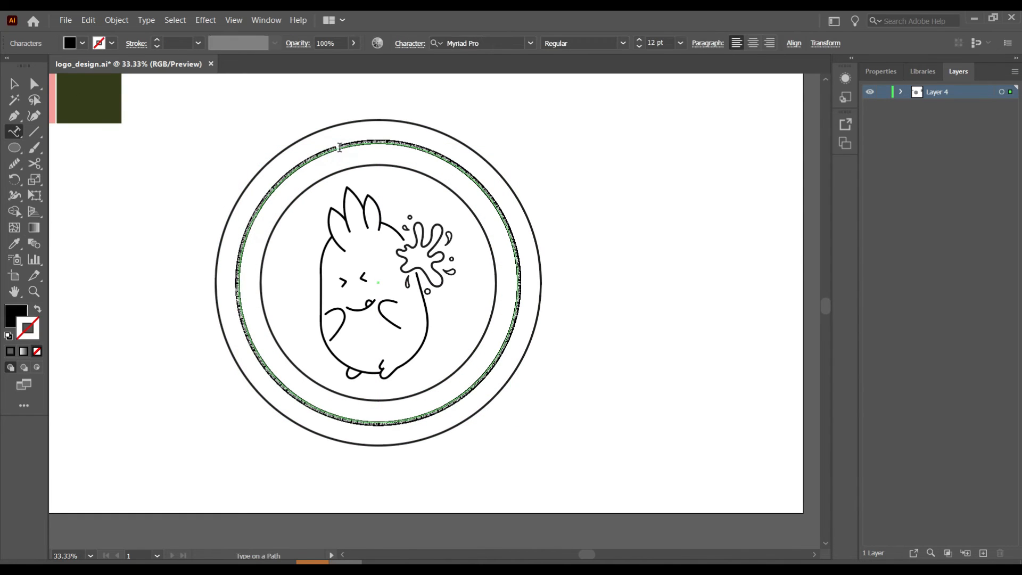
key("BackSpace")
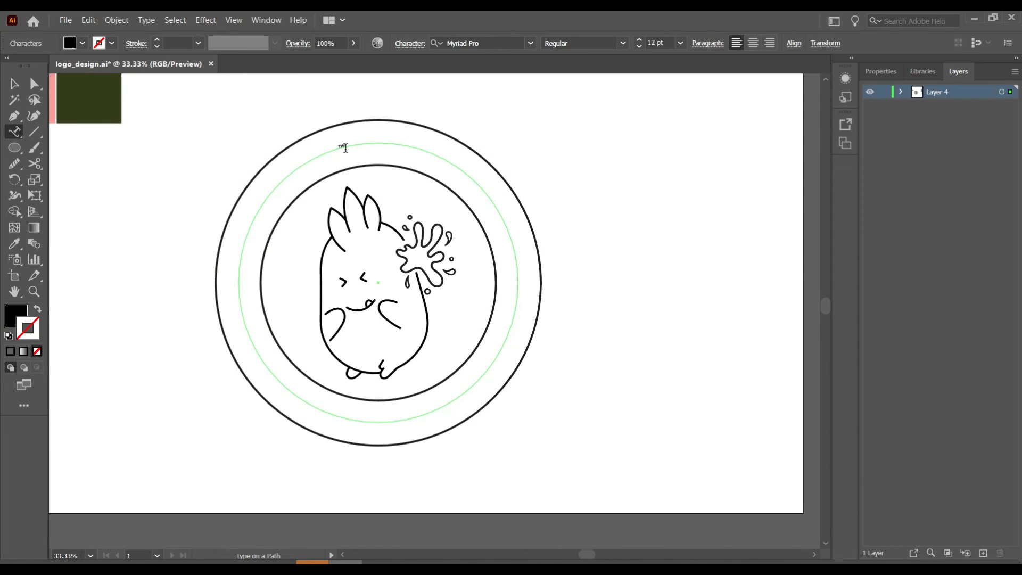
left_click(17, 85)
double_click(367, 141)
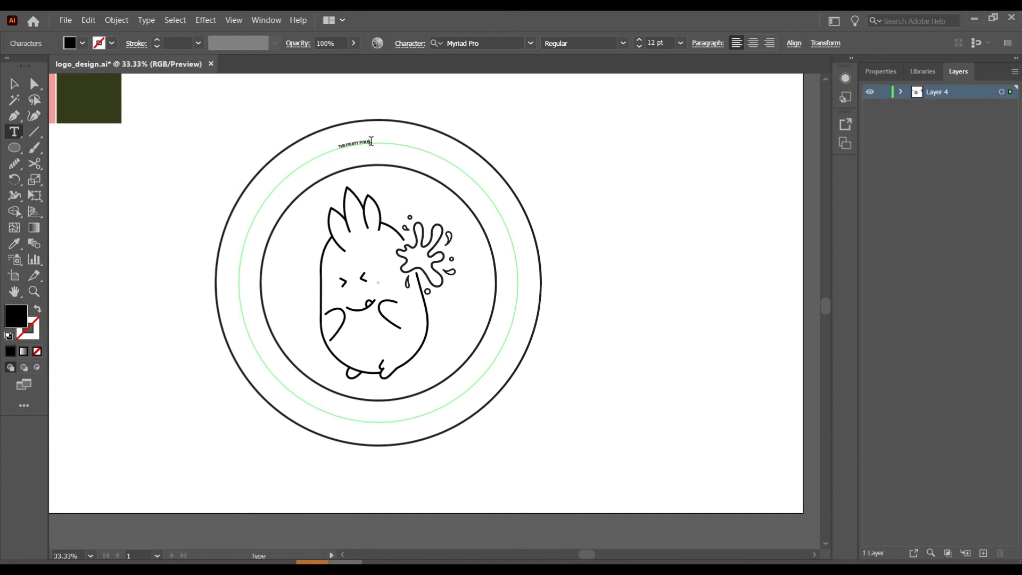
- Set the ring text to 72 pt in Orator Std Medium
left_click(680, 45)
left_click(698, 279)
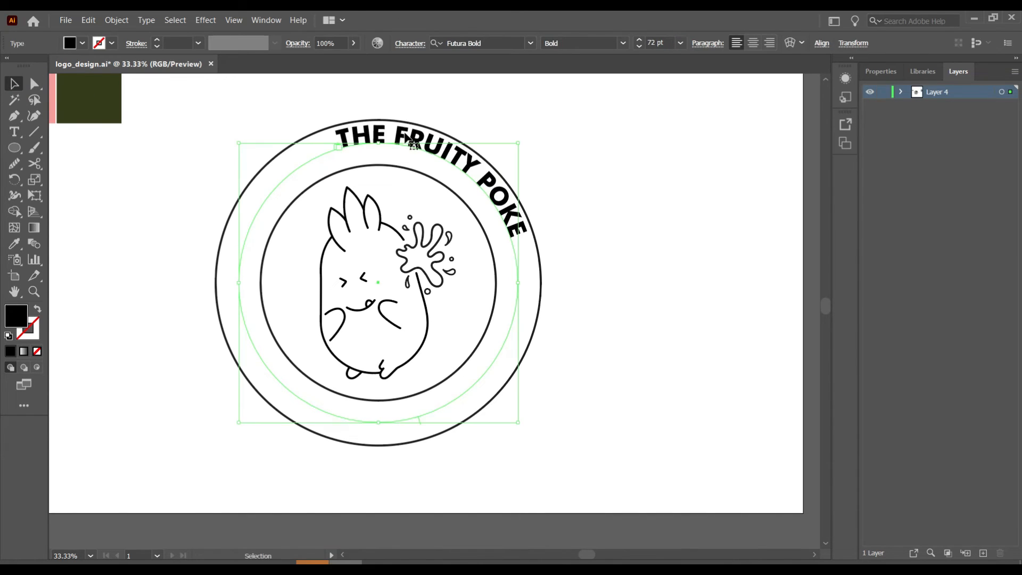
double_click(413, 140)
left_click_drag(518, 233, 343, 145)
left_click(486, 42)
type("orat")
key("Return")
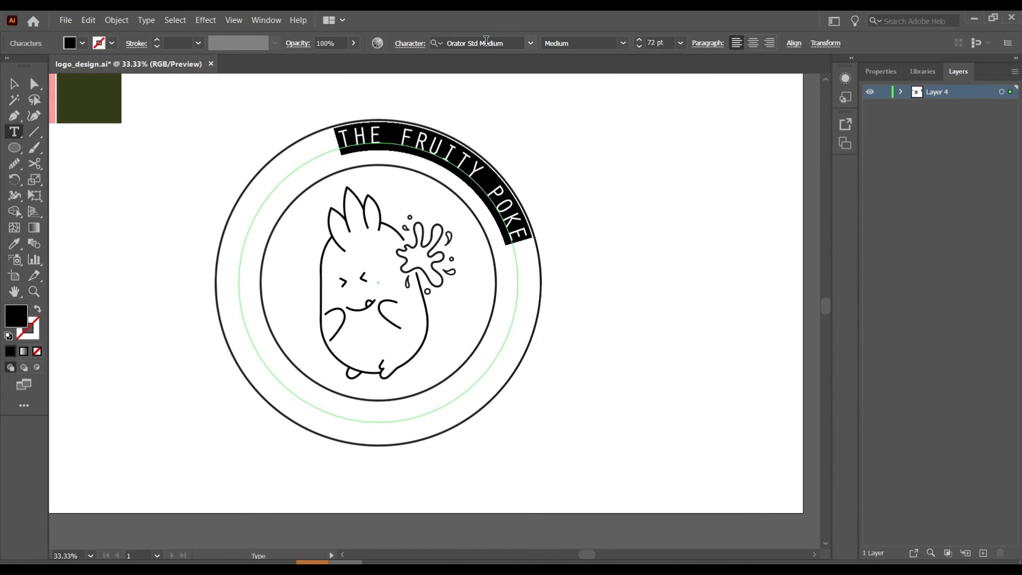
left_click(14, 84)
- Slide THE FRUITY POKE back to the top of the ring
key("t")
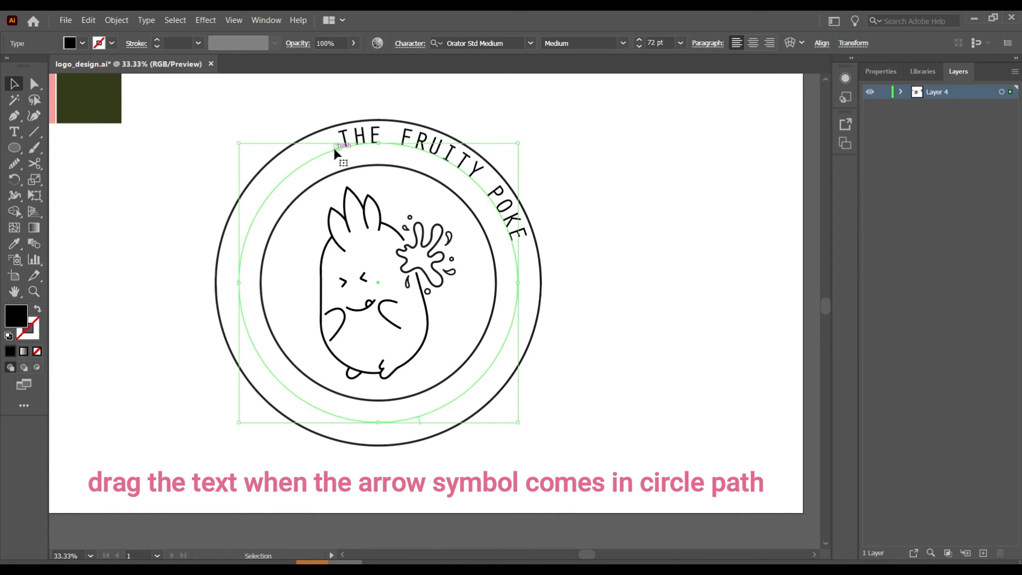
scroll(334, 148, "up", 2)
left_click_drag(353, 154, 179, 314)
left_click_drag(216, 263, 237, 239)
- Set Type on a Path Options to Align to Path: Center
left_click(148, 23)
mouse_move(239, 131)
left_click(373, 198)
left_click(652, 248)
left_click(657, 294)
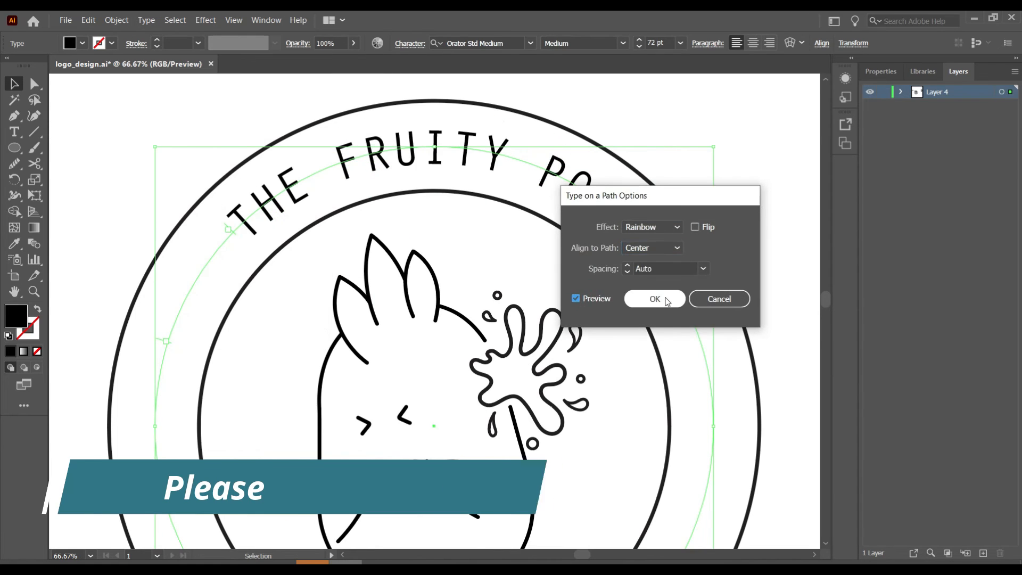
left_click(659, 298)
- Reposition the curved title around the ring and enlarge its letters to 108 pt
left_click_drag(232, 238, 170, 325)
double_click(533, 156)
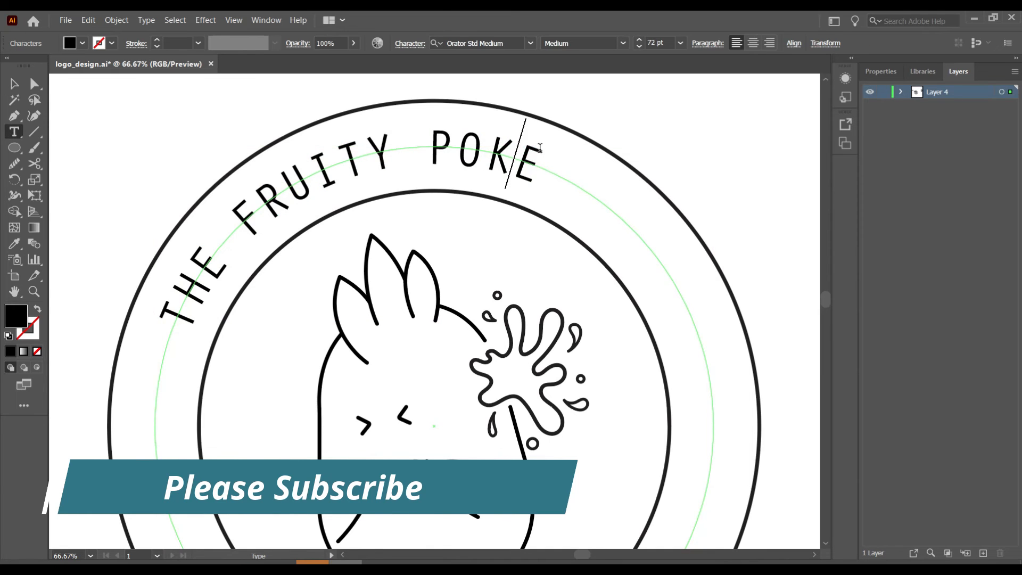
left_click_drag(522, 154, 171, 309)
scroll(643, 47, "up", 12)
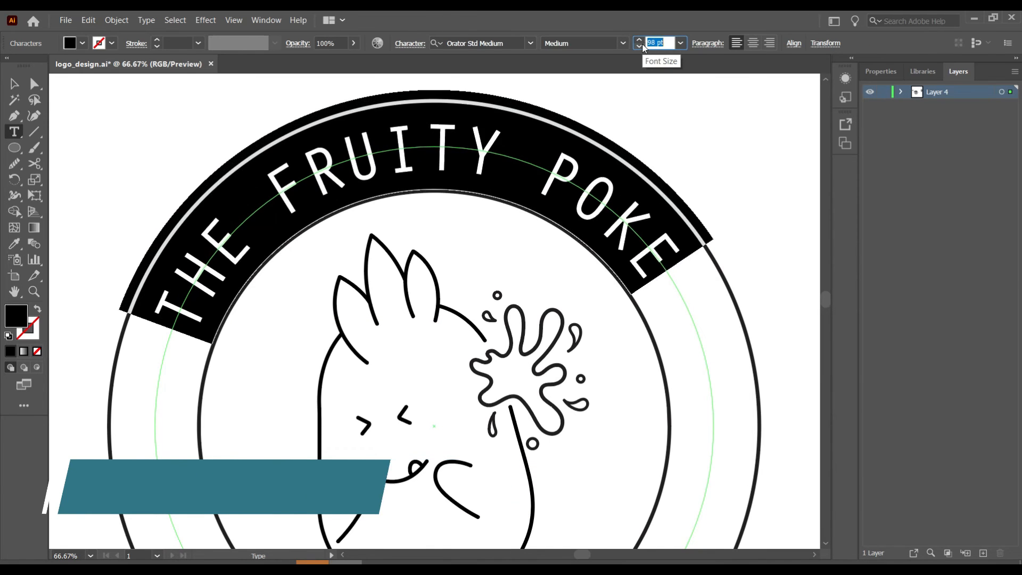
left_click(17, 88)
left_click(522, 187)
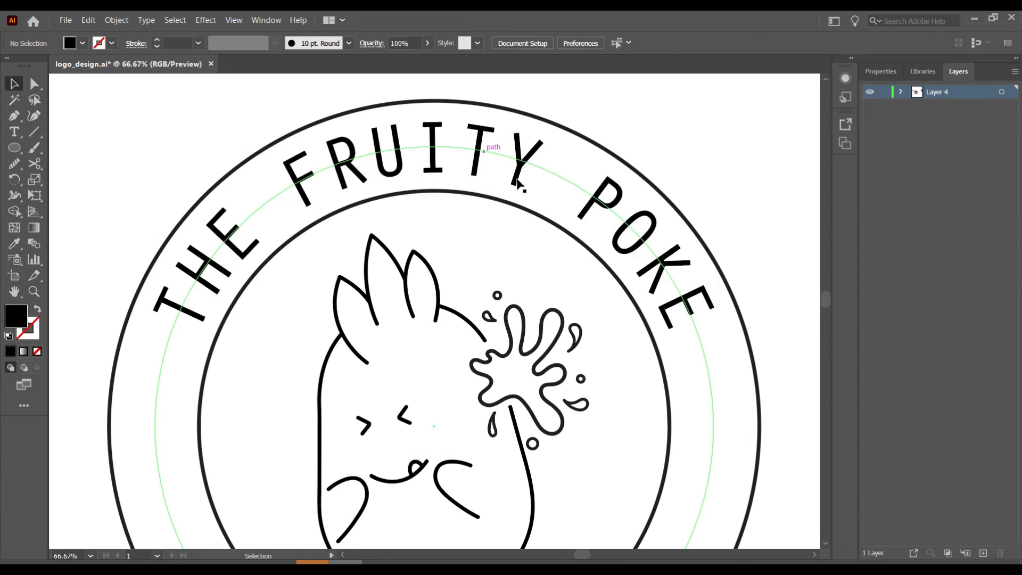
key("ctrl+minus")
key("ctrl+minus")
scroll(564, 213, "down", 6)
double_click(532, 194)
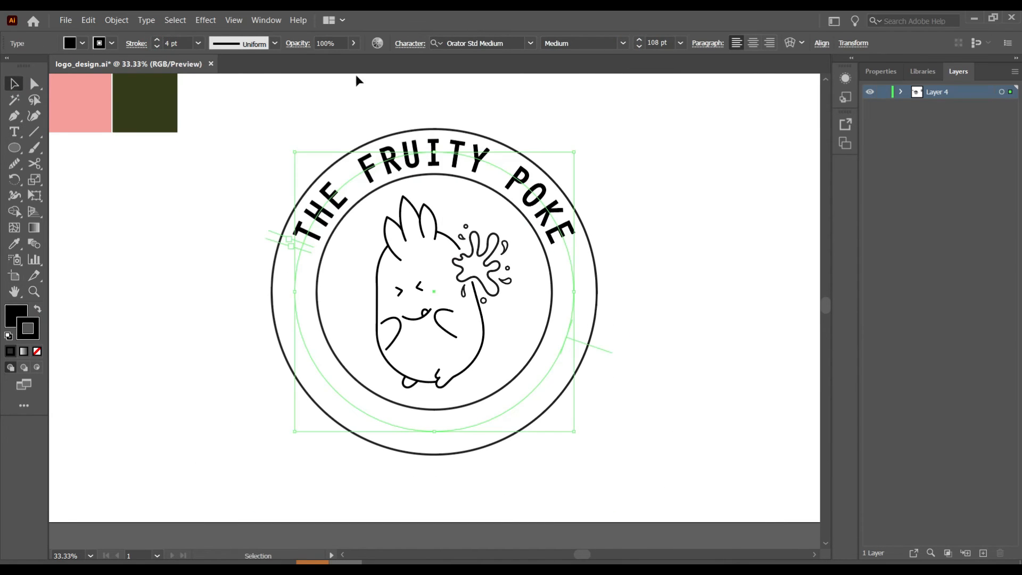
- Alt-drag a copy of the curved path text and retype it as 'FRESH ORGANIC FRUIT JUICE'
scroll(543, 202, "right", 3)
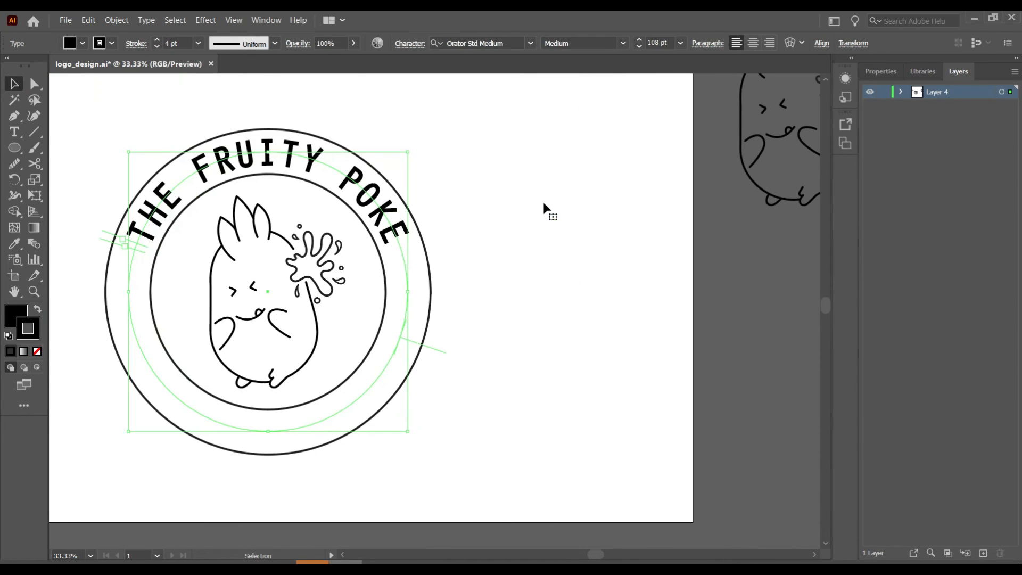
left_click_drag(340, 178, 667, 179)
double_click(459, 230)
key("ctrl+a")
type("FRE")
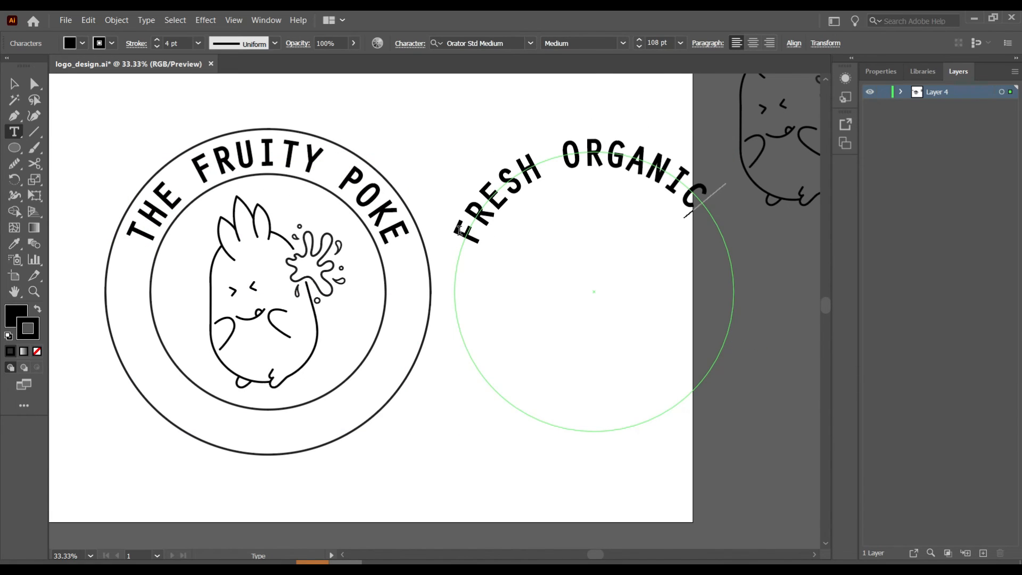
left_click(15, 86)
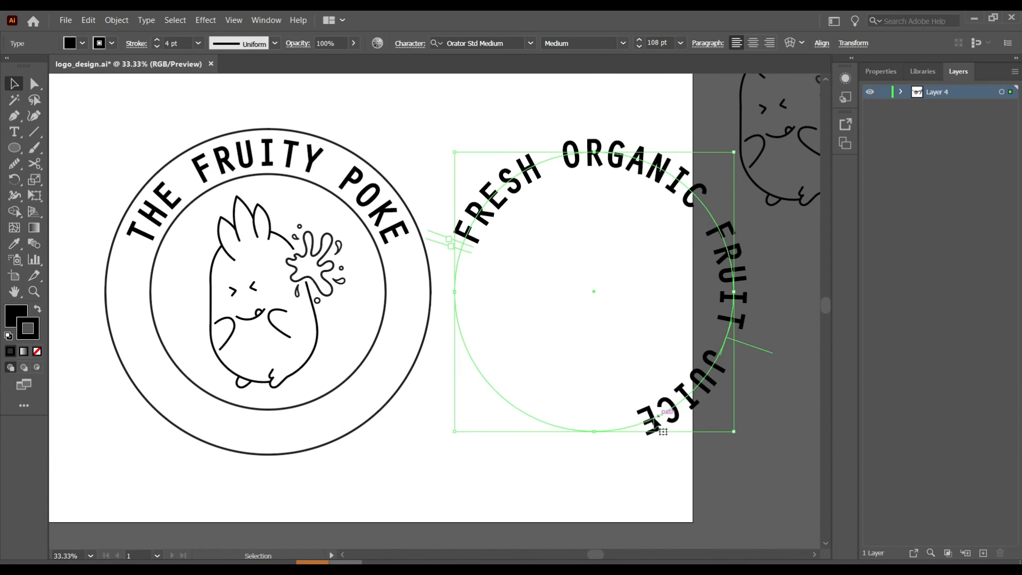
- Set the slogan's font to Oswald
double_click(650, 423)
left_click_drag(651, 423, 472, 243)
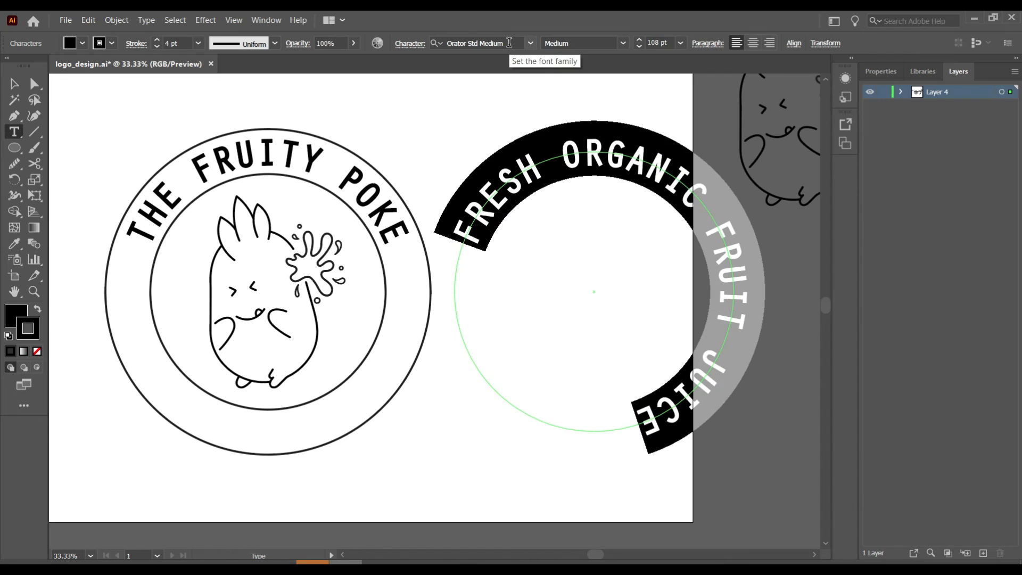
type("Oswald")
key("Return")
key("Escape")
- Flip the slogan around the circle using the Type on a Path options
left_click(146, 20)
mouse_move(176, 130)
left_click(373, 205)
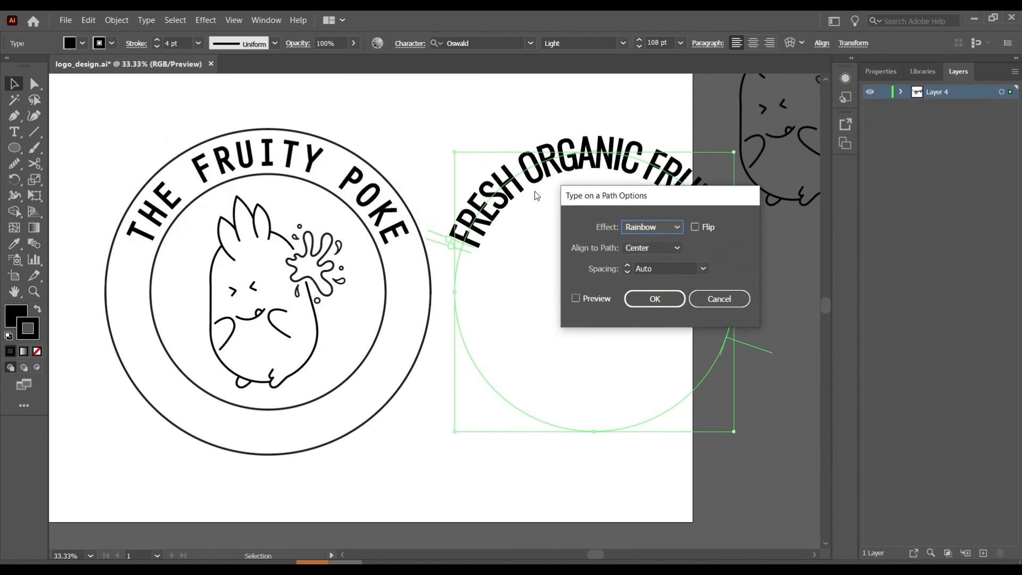
left_click(600, 301)
left_click(654, 298)
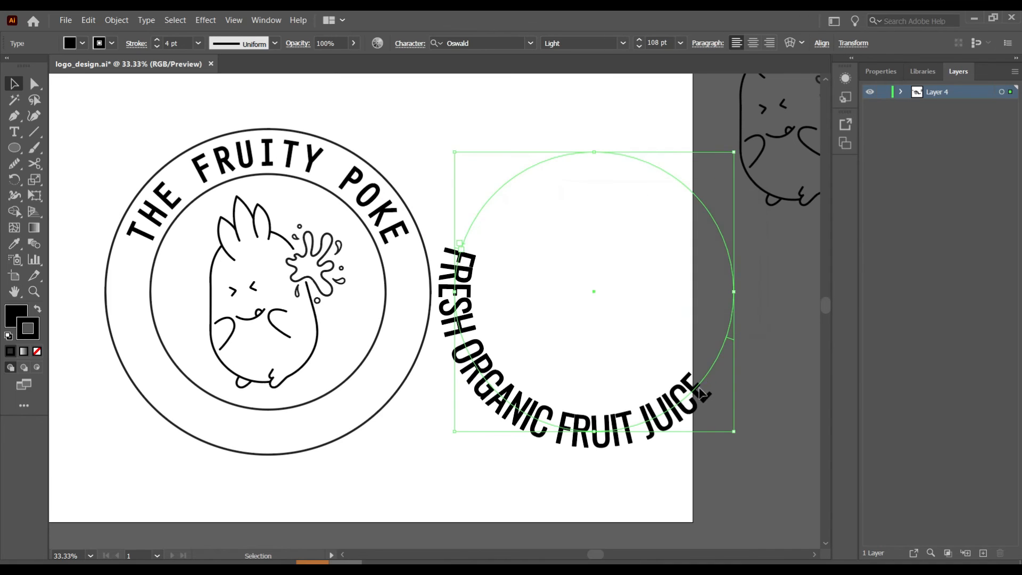
- Set the slogan to 54 pt with wide tracking and no stroke, and place it along the badge's bottom
key("t")
left_click_drag(693, 380, 450, 246)
left_click(638, 46)
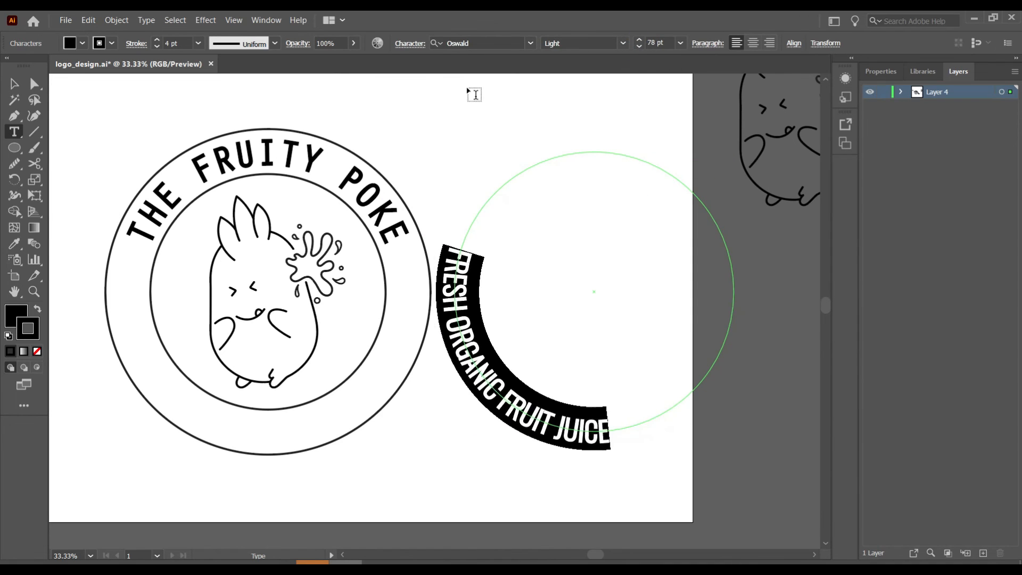
left_click(37, 351)
left_click(638, 47)
left_click(881, 72)
left_click(961, 380)
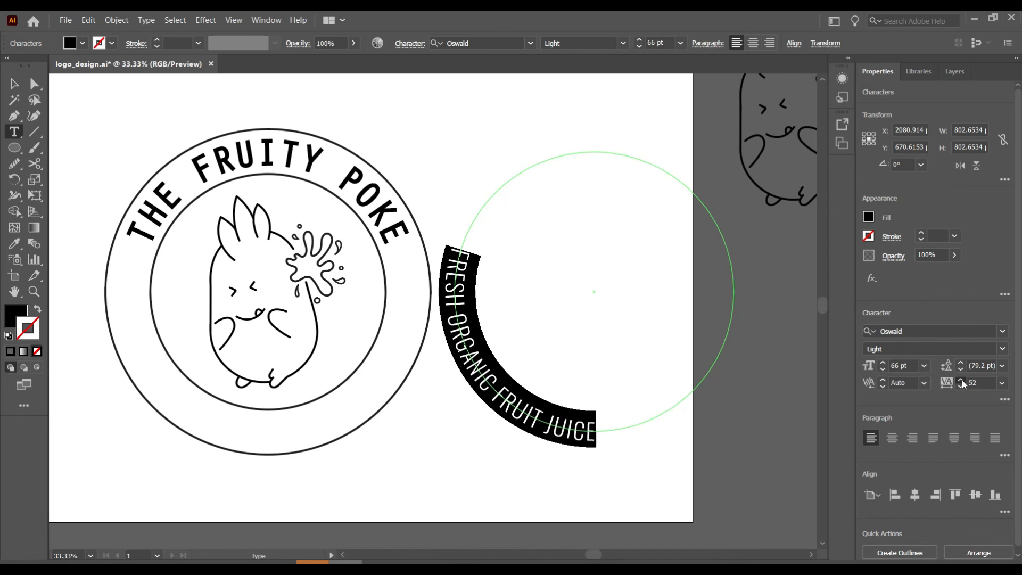
left_click(639, 47)
key("Escape")
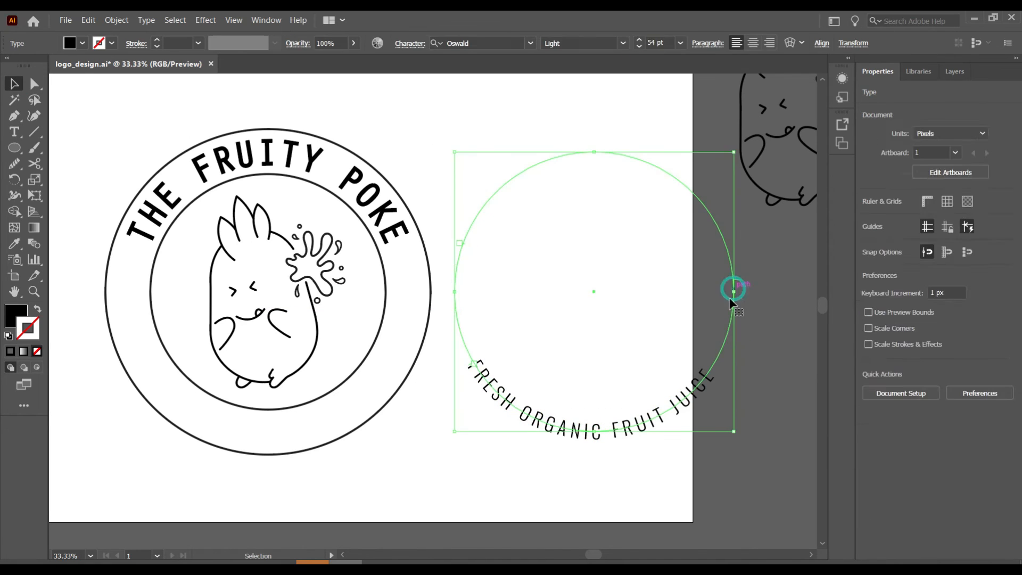
left_click_drag(734, 292, 399, 319)
left_click(593, 235)
scroll(593, 235, "left", 2)
- Add an 'ESTD' label on the ring's left and a '2022' copy on the right
key("t")
left_click(595, 235)
type("ESTD")
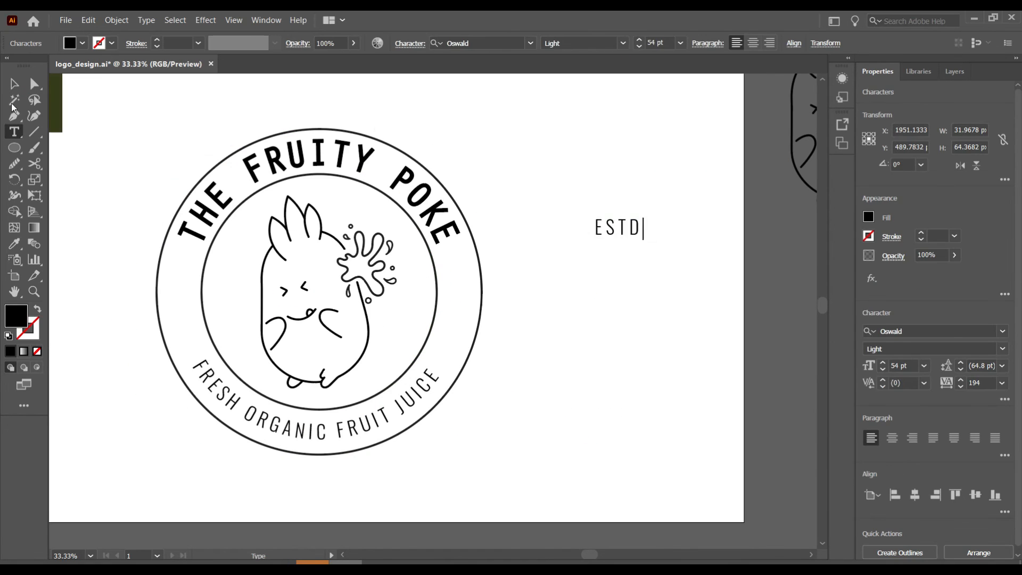
left_click_drag(619, 232, 186, 312)
left_click_drag(198, 315, 446, 302)
double_click(468, 303)
left_click(15, 84)
- Set the ESTD and 2022 labels to Regular weight, then draw a rectangle below the badge
left_click(557, 266)
left_click(183, 304)
left_click(459, 304, "shift")
left_click(623, 43)
left_click(580, 87)
left_click(183, 304)
left_click(570, 288)
left_click(461, 304)
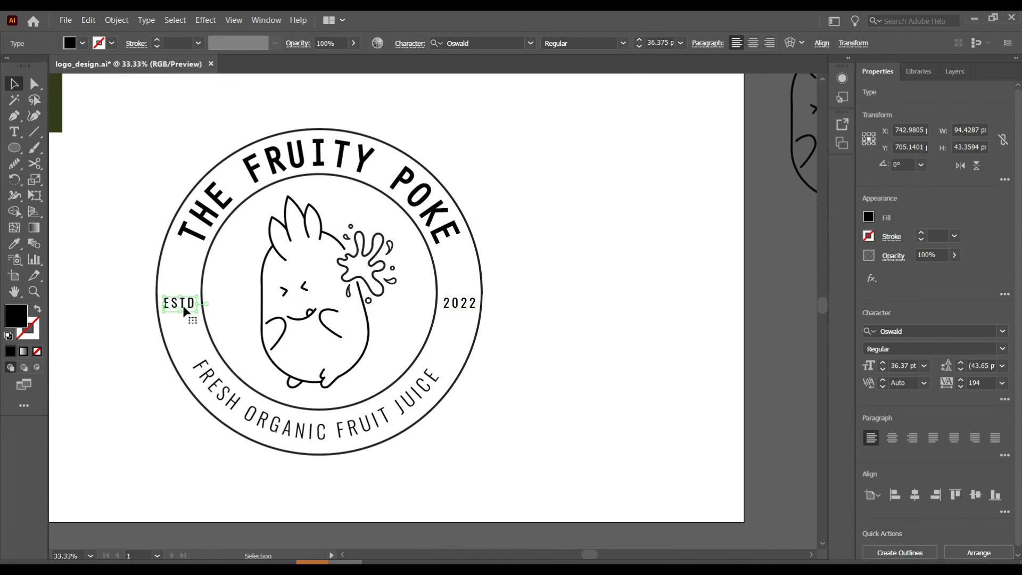
left_click(153, 267)
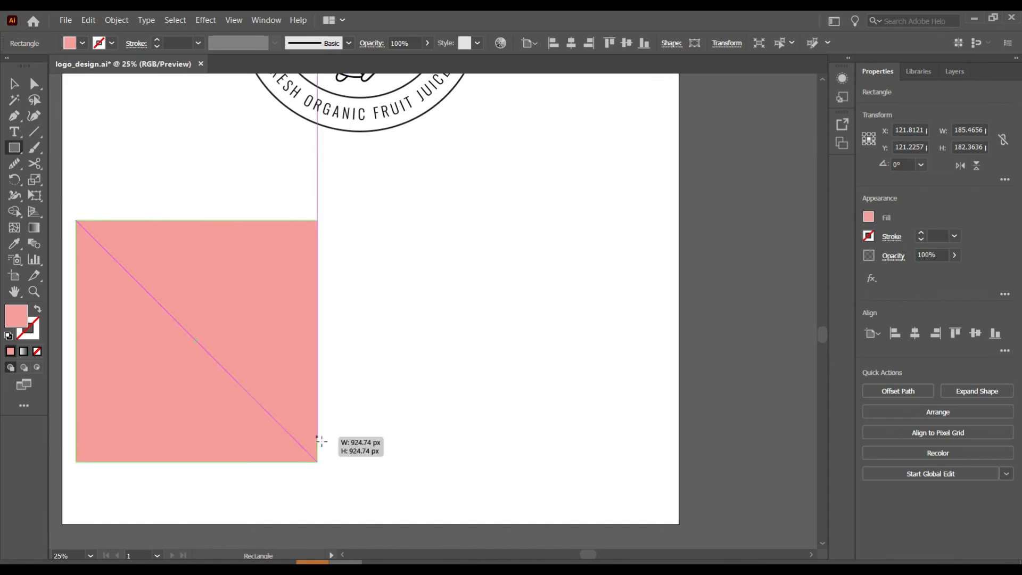
left_click_drag(320, 440, 356, 499)
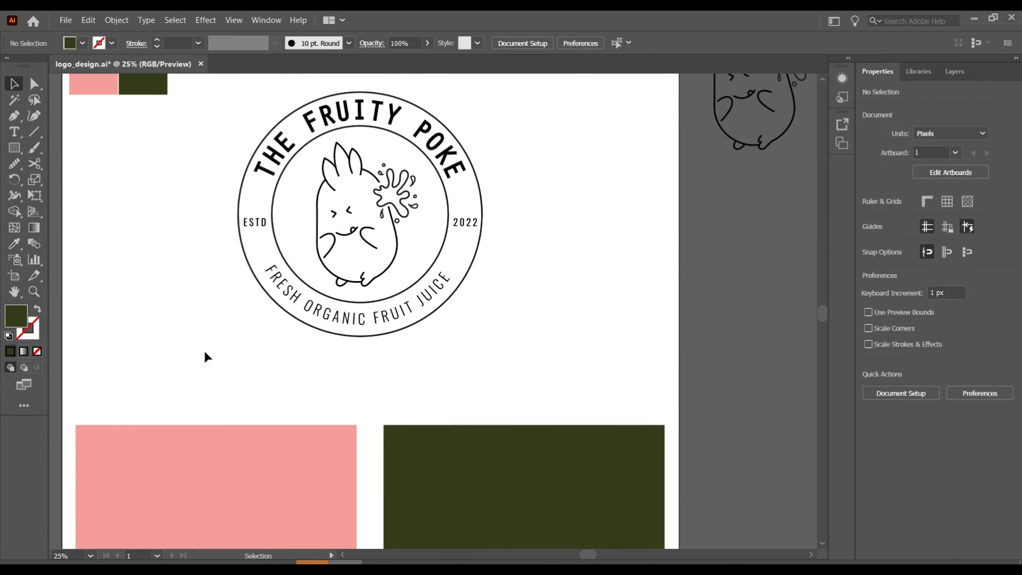
- Color the right rectangle dark green and expand a copy of the logo
left_click(287, 298)
scroll(365, 270, "down", 5)
left_click_drag(335, 170, 200, 469)
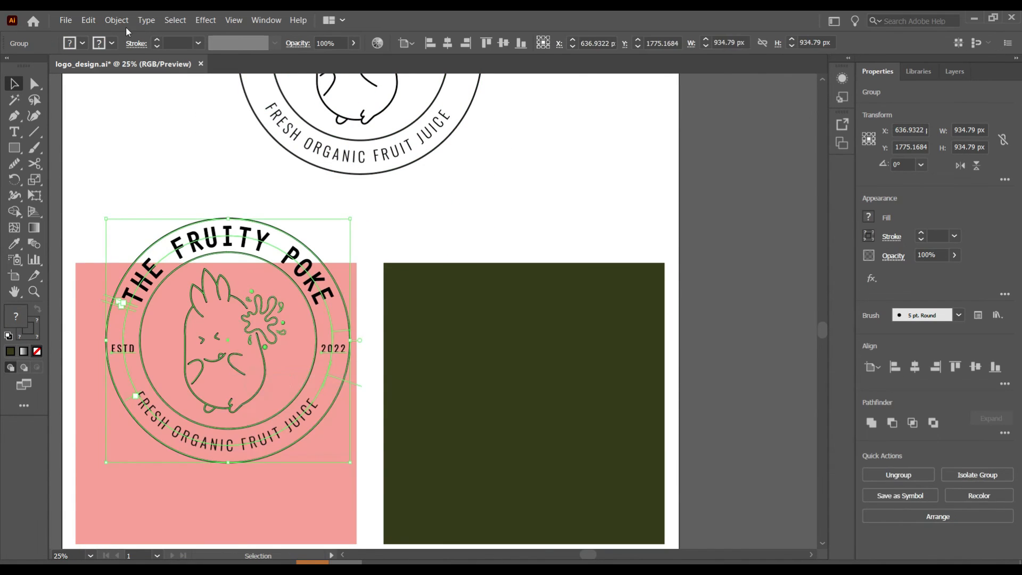
left_click(116, 20)
left_click(141, 155)
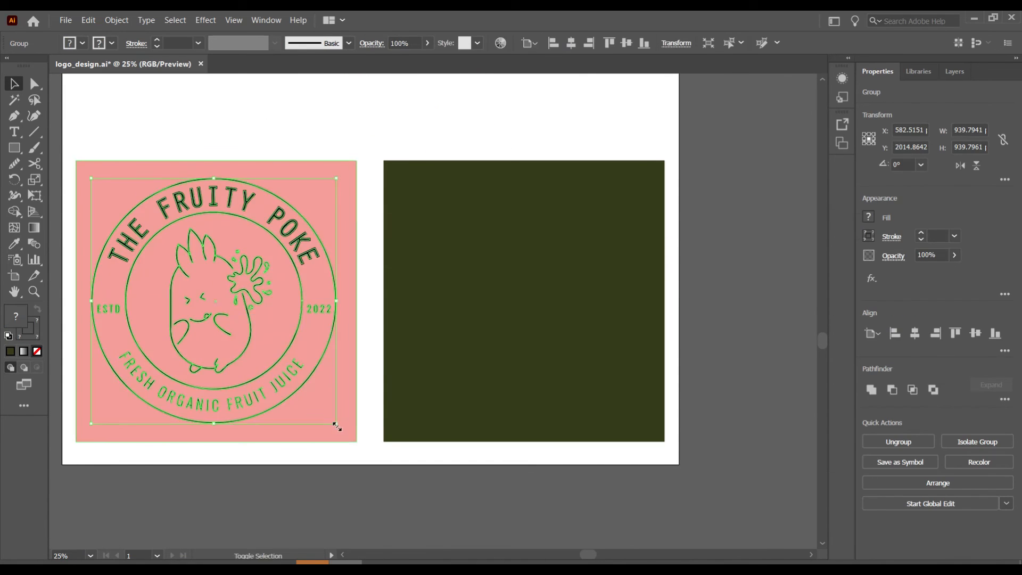
- Scale the logo copy and center it horizontally and vertically on the pink square
left_click_drag(338, 426, 321, 409)
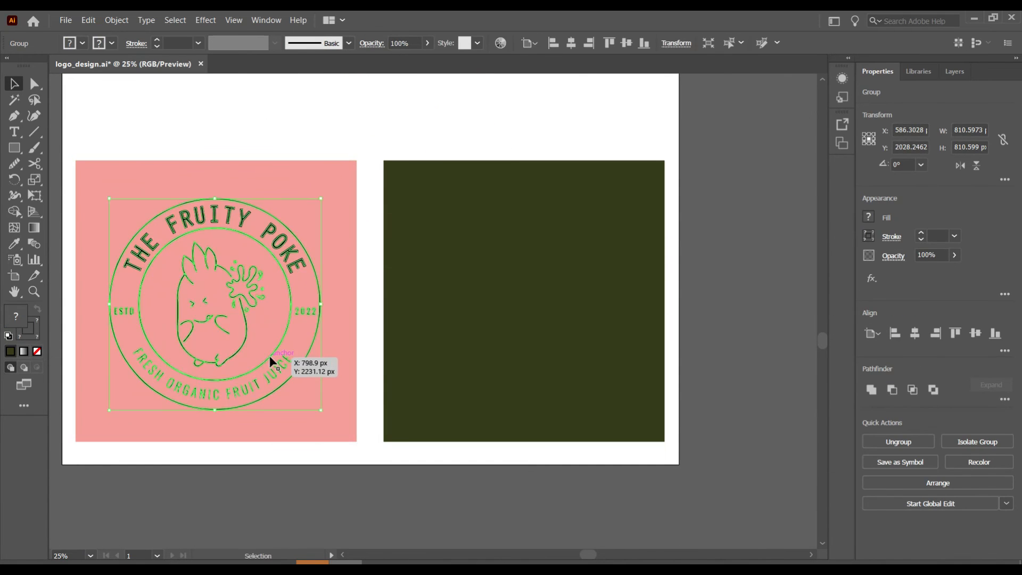
left_click(314, 468)
left_click_drag(314, 469, 566, 312)
left_click(571, 43)
left_click(626, 43)
left_click(463, 122)
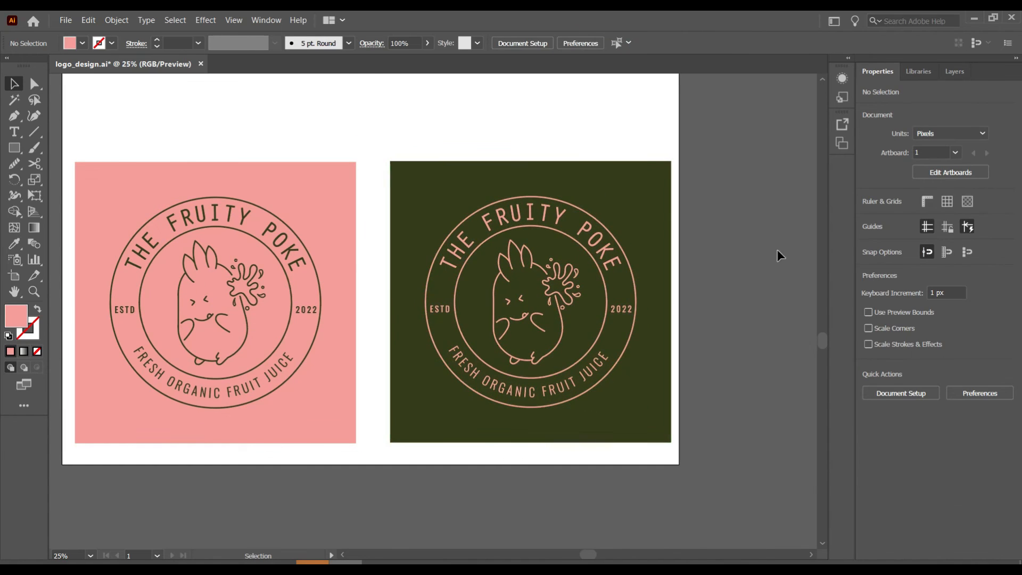
- Draw small pink ellipse dots and place them between THE, FRUITY and POKE
scroll(737, 266, "up", 5)
scroll(737, 267, "down", 4)
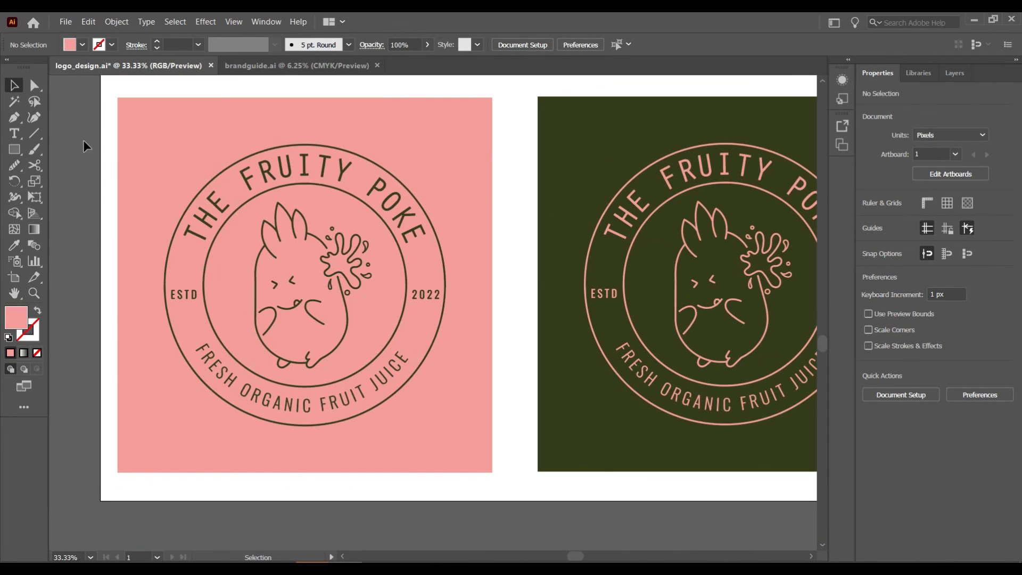
left_click_drag(14, 150, 73, 176)
left_click_drag(567, 142, 579, 154)
left_click(14, 85)
scroll(304, 156, "right", 4)
left_click_drag(356, 150, 434, 188)
key("ctrl+plus")
key("ctrl+plus")
left_click_drag(444, 325, 683, 293)
left_click(693, 112)
- Copy both dots onto the pink-square logo, recolor them dark green, and position them between the words
scroll(692, 109, "right", 3)
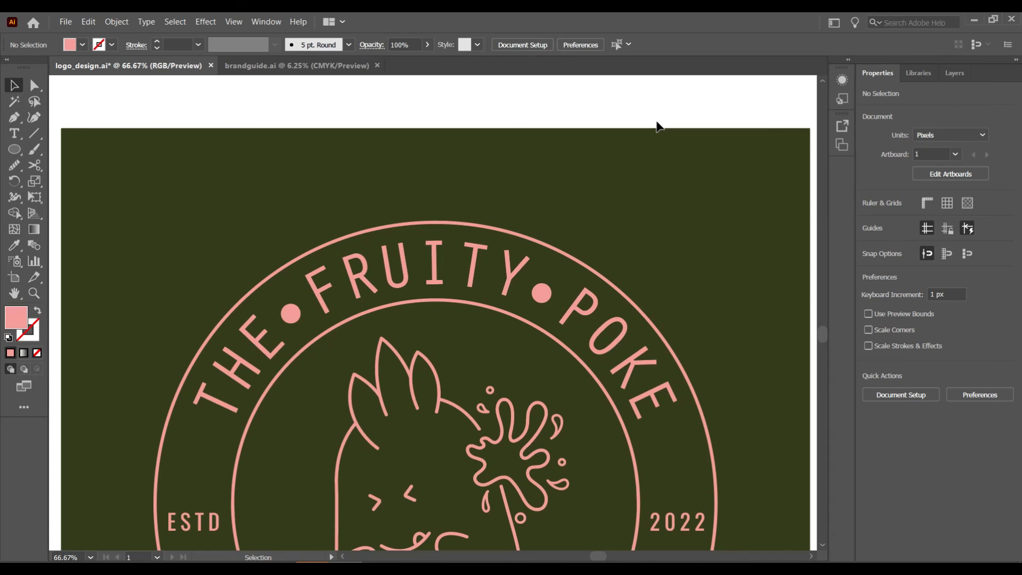
key("ctrl+minus")
key("ctrl+minus")
scroll(550, 279, "left", 3)
left_click(652, 303)
left_click(526, 313, "shift")
left_click_drag(528, 310, 101, 308)
key("i")
left_click(436, 261)
key("v")
scroll(256, 259, "left", 3)
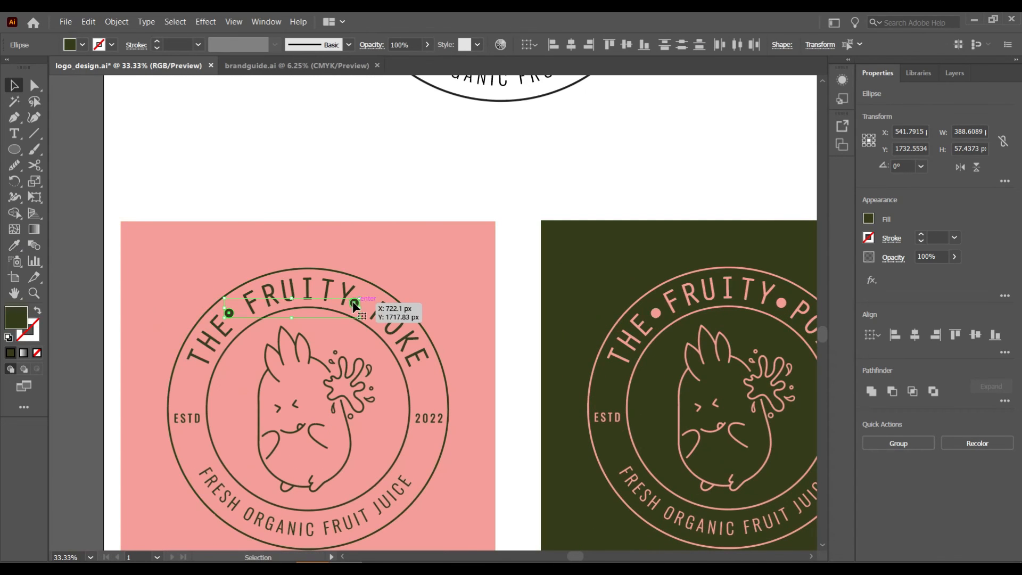
left_click_drag(362, 306, 363, 306)
scroll(515, 294, "right", 2)
scroll(515, 294, "down", 1)
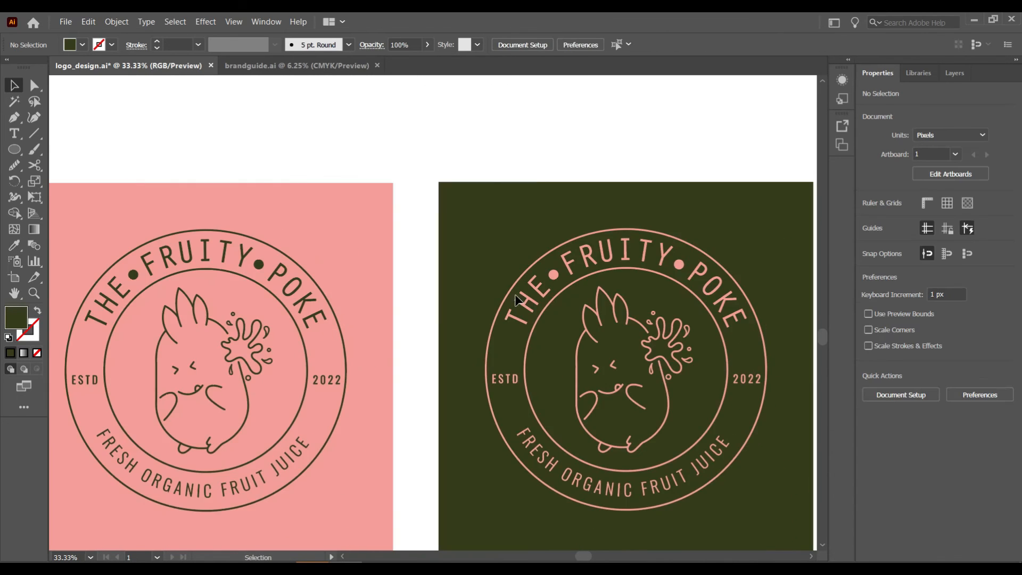